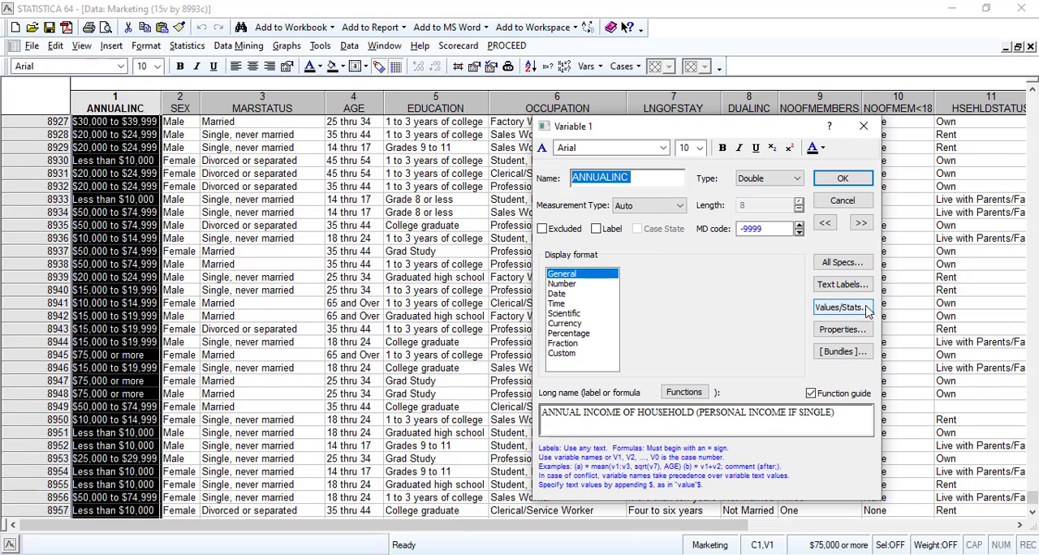
Review the value codes and descriptive statistics of the ANNUALINC variable.
click(850, 312)
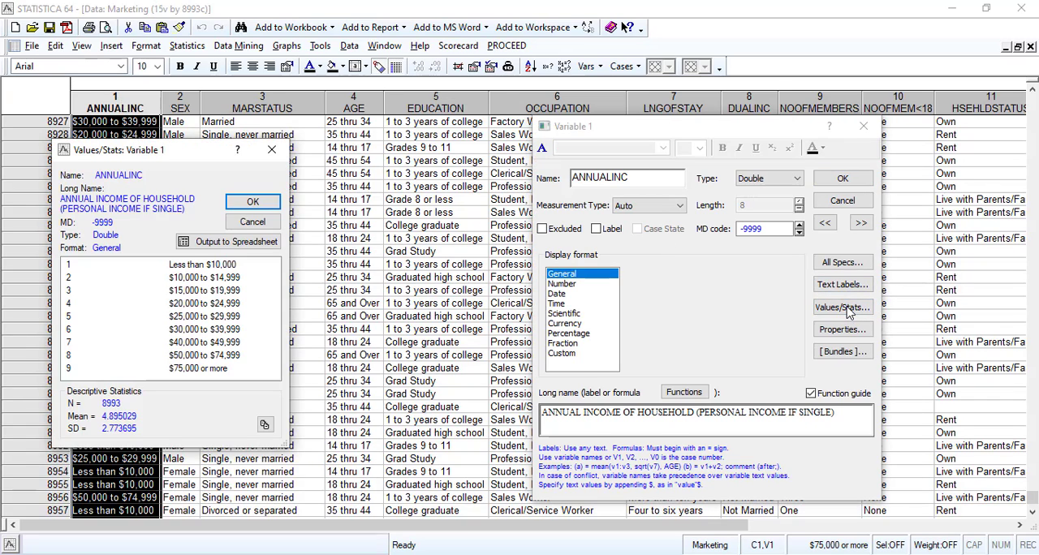
click(860, 227)
click(863, 227)
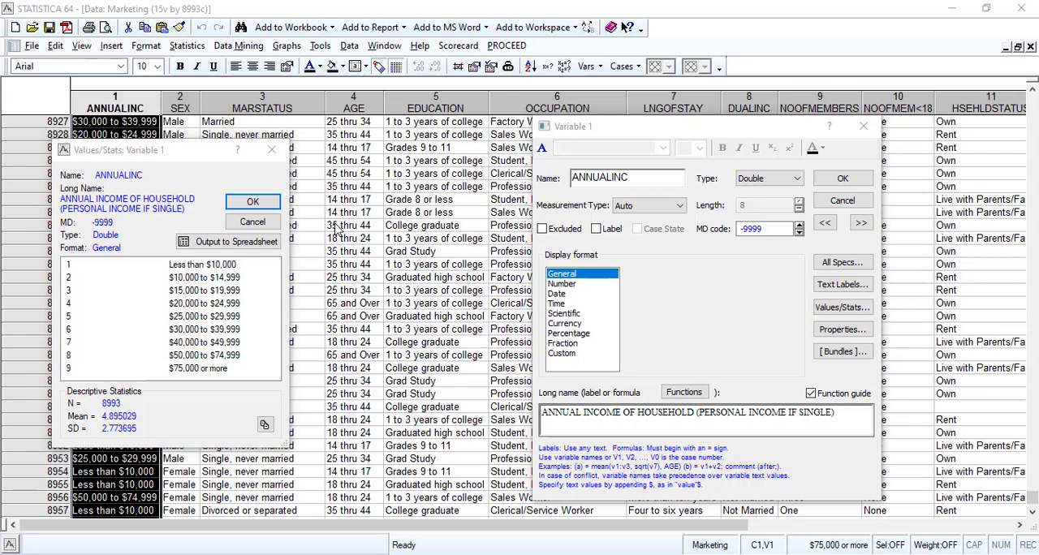
drag(195, 151, 358, 133)
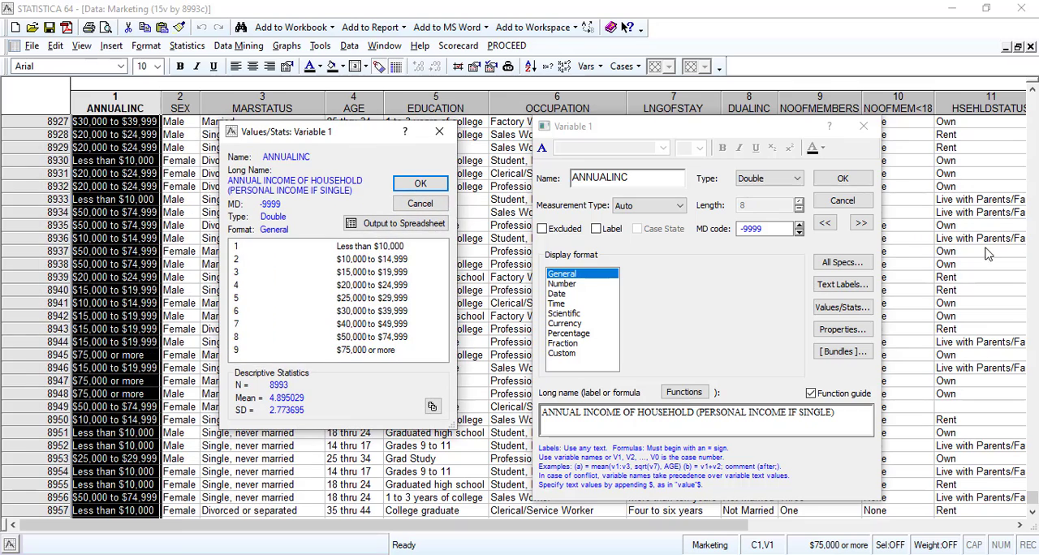
click(420, 205)
Review the value codes and descriptive statistics of the SEX variable.
click(859, 223)
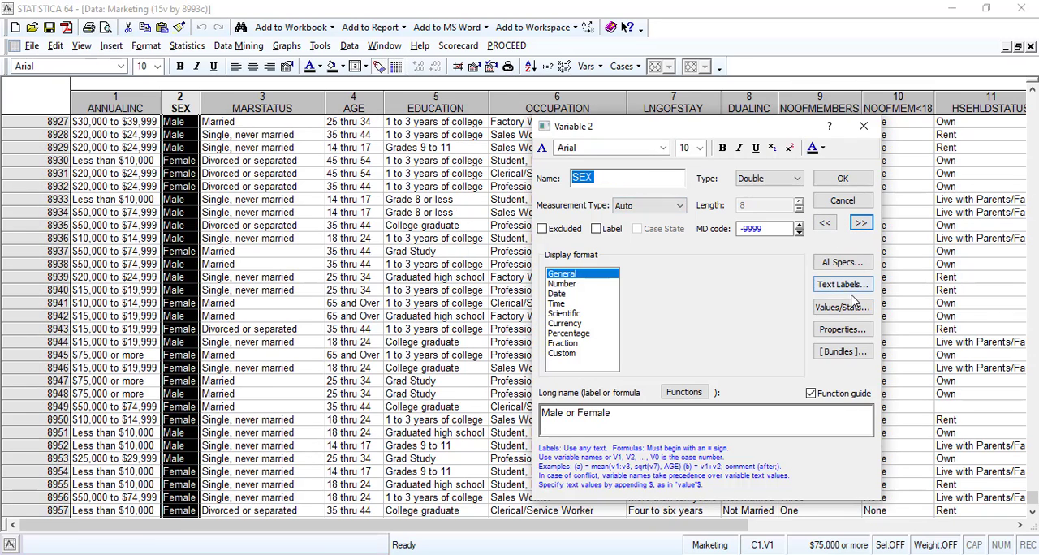
click(841, 308)
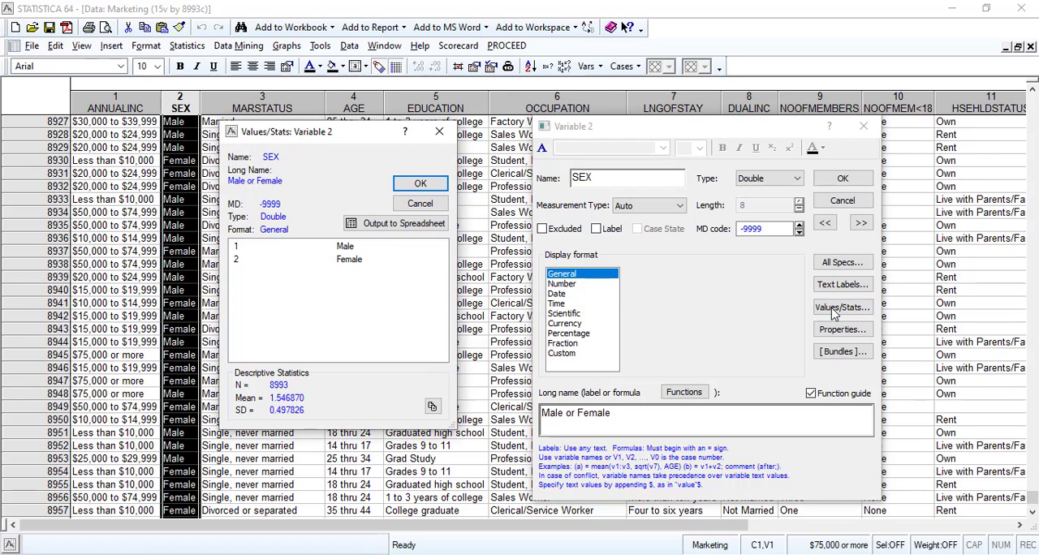
click(436, 204)
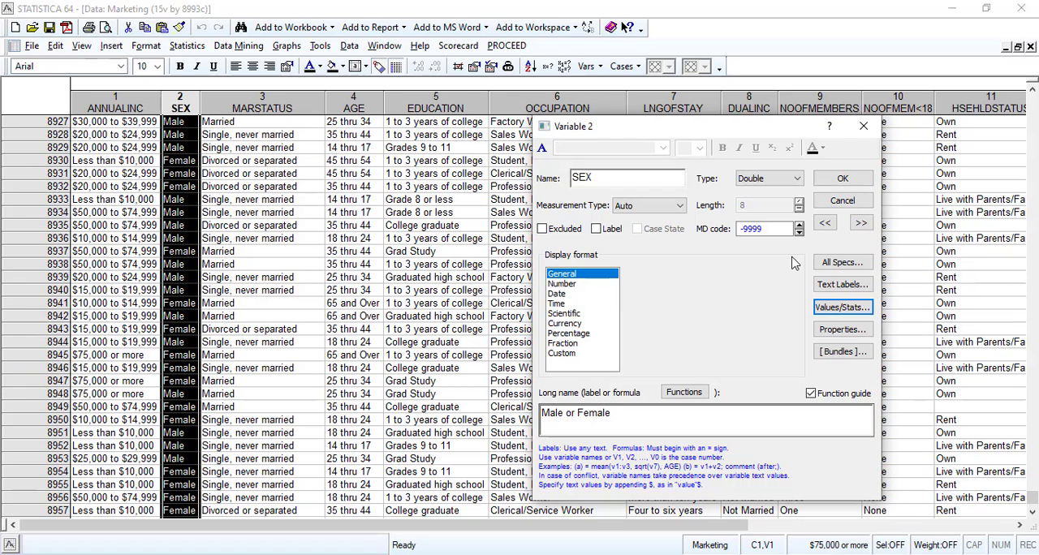
Check the MARSTATUS variable's value list for an unlabelled code and set its missing data code to 101.
click(860, 225)
click(841, 307)
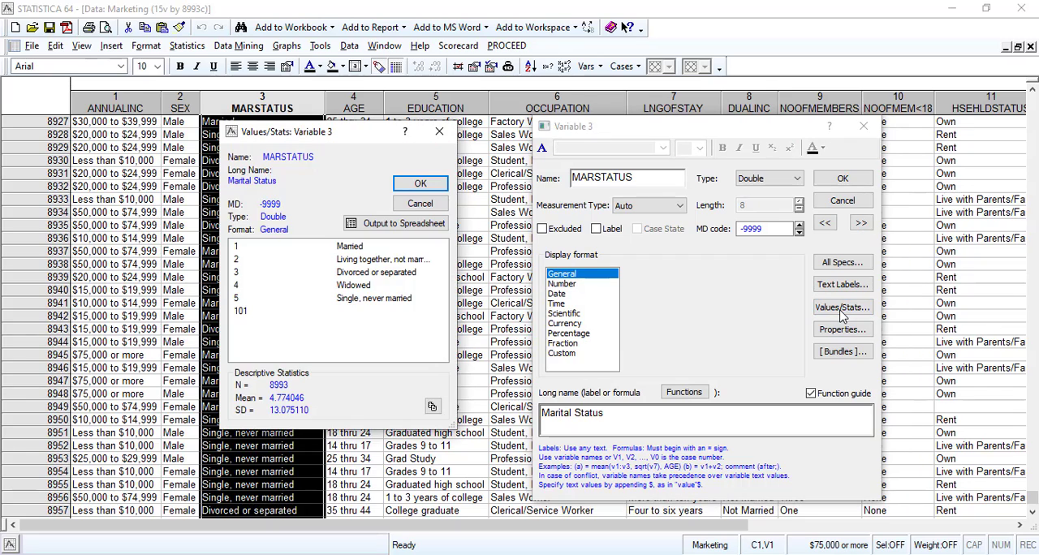
click(245, 313)
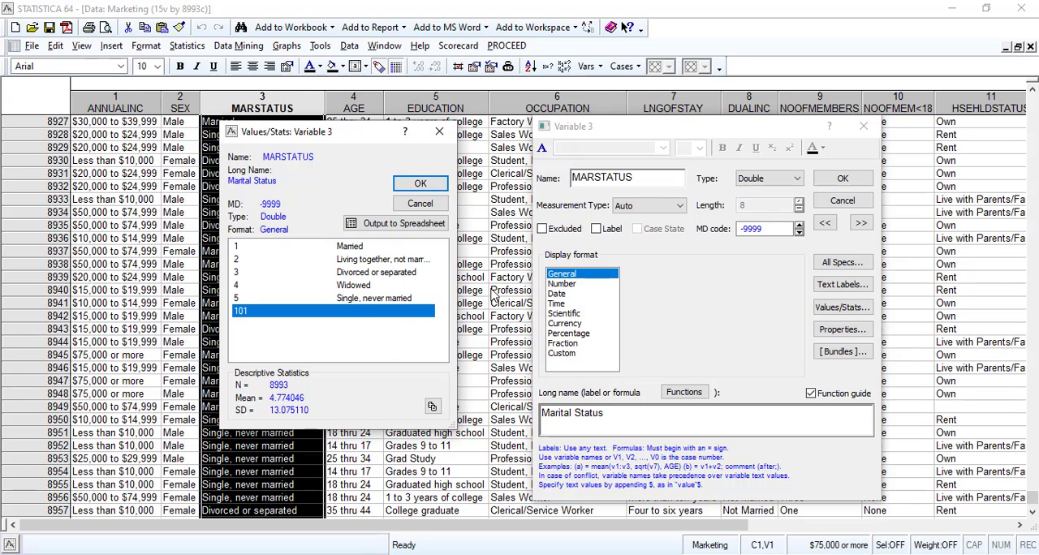
click(421, 206)
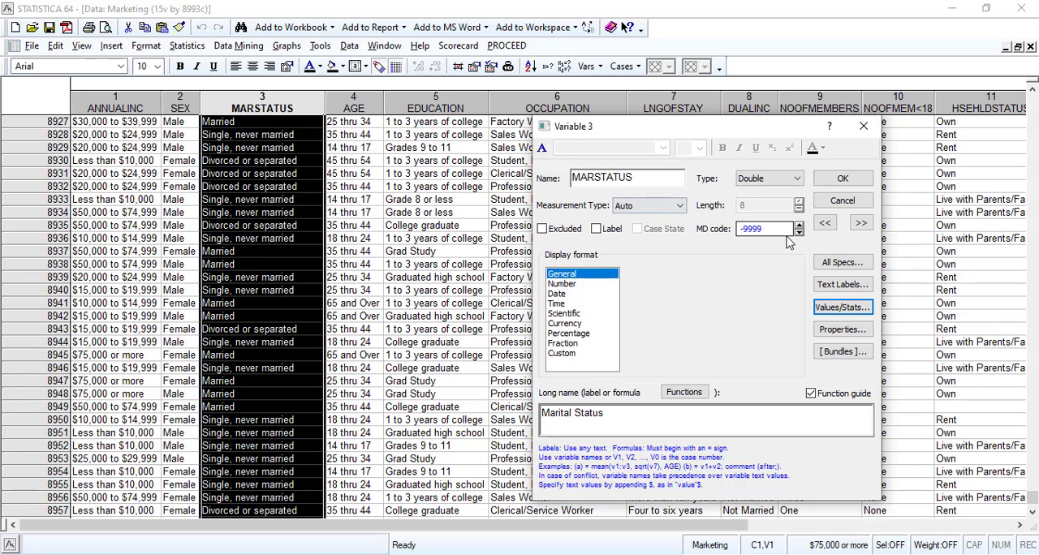
double_click(752, 228)
text(101)
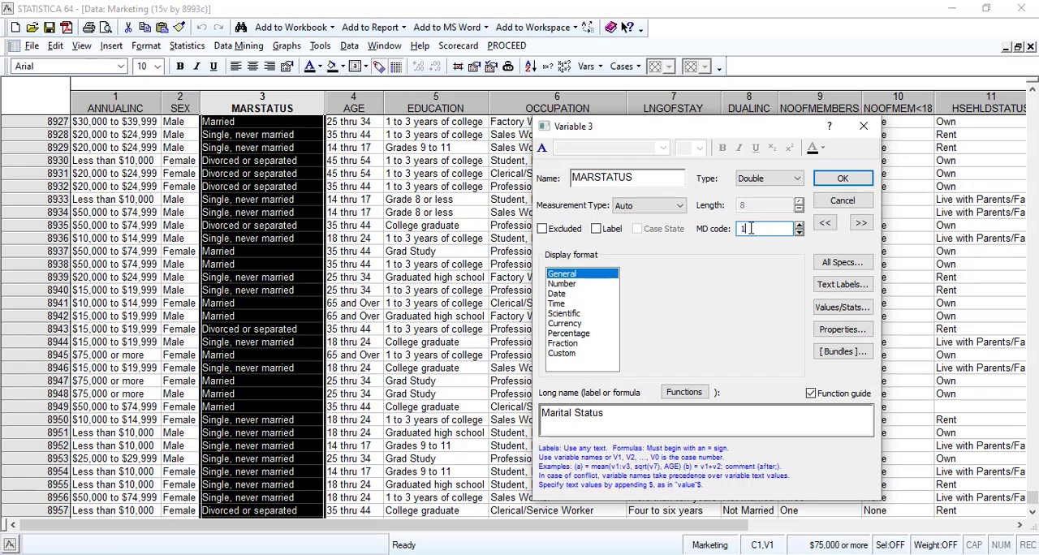
click(842, 179)
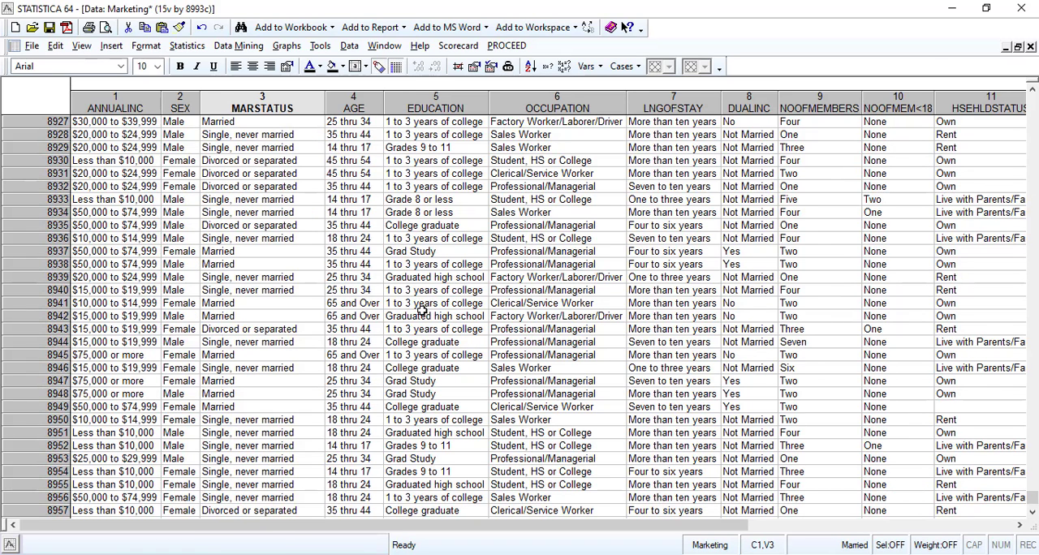
Recheck the values and statistics of MARSTATUS with the new missing data code applied.
double_click(273, 108)
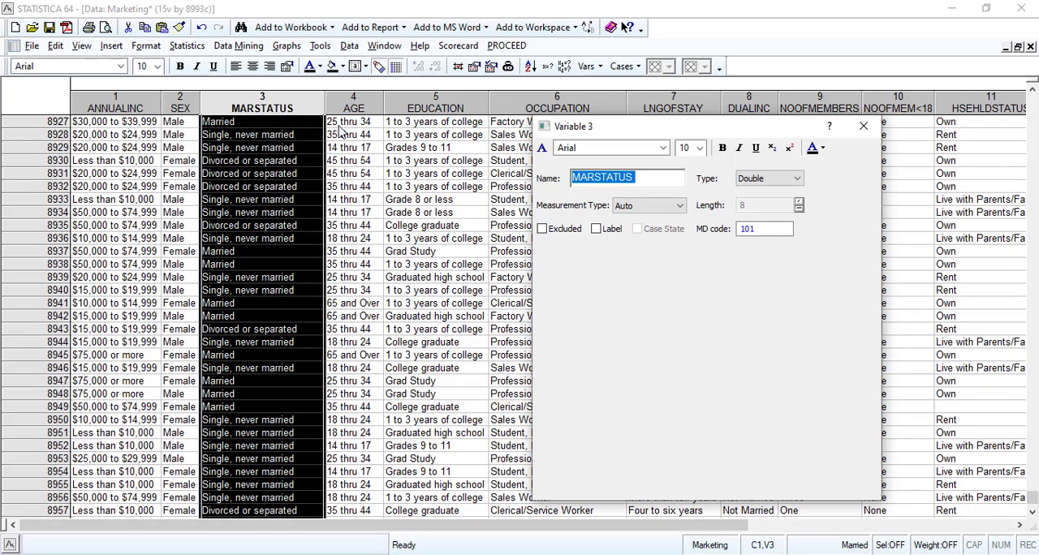
click(842, 307)
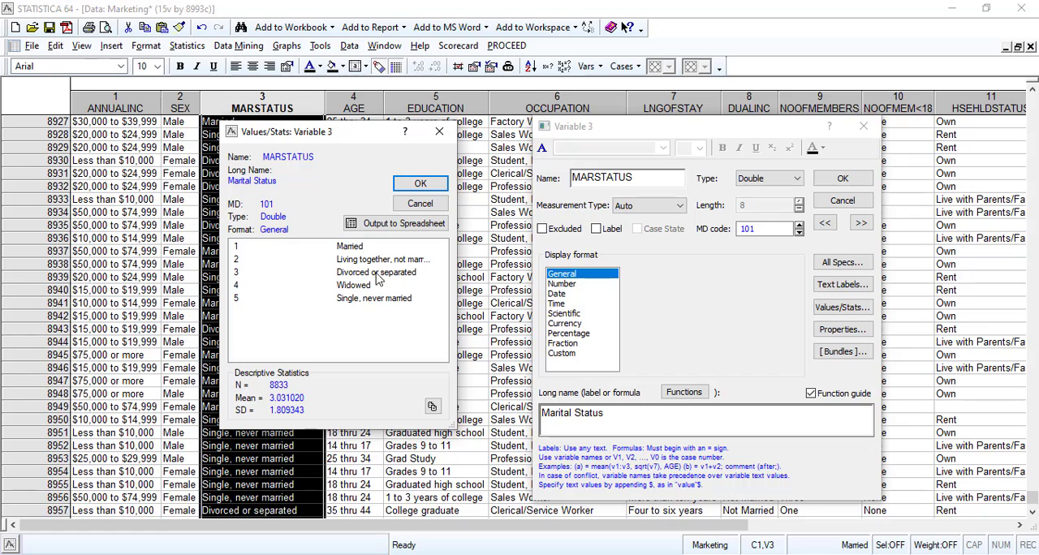
click(420, 204)
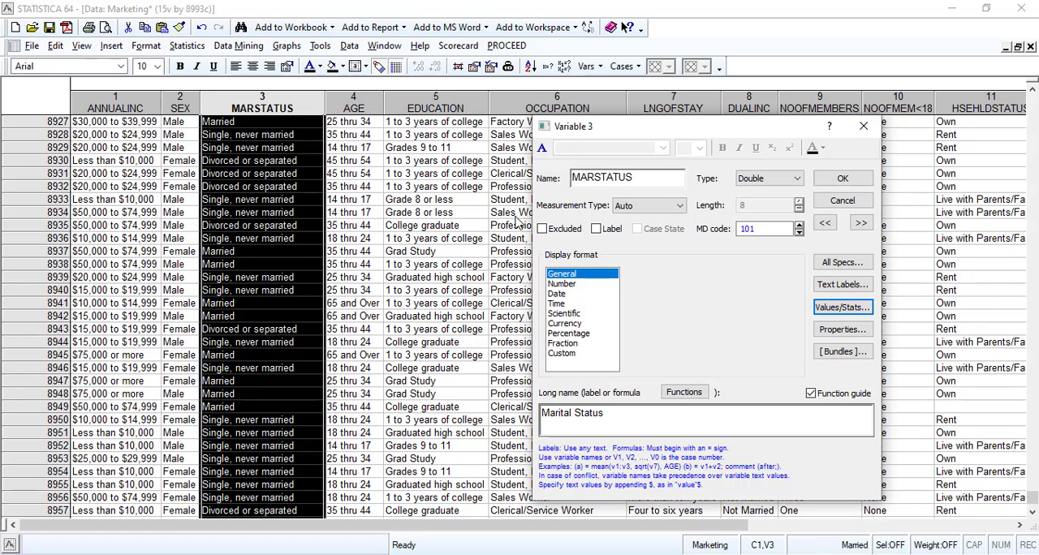
Review the AGE variable's value codes and statistics for any unlabelled code.
click(860, 223)
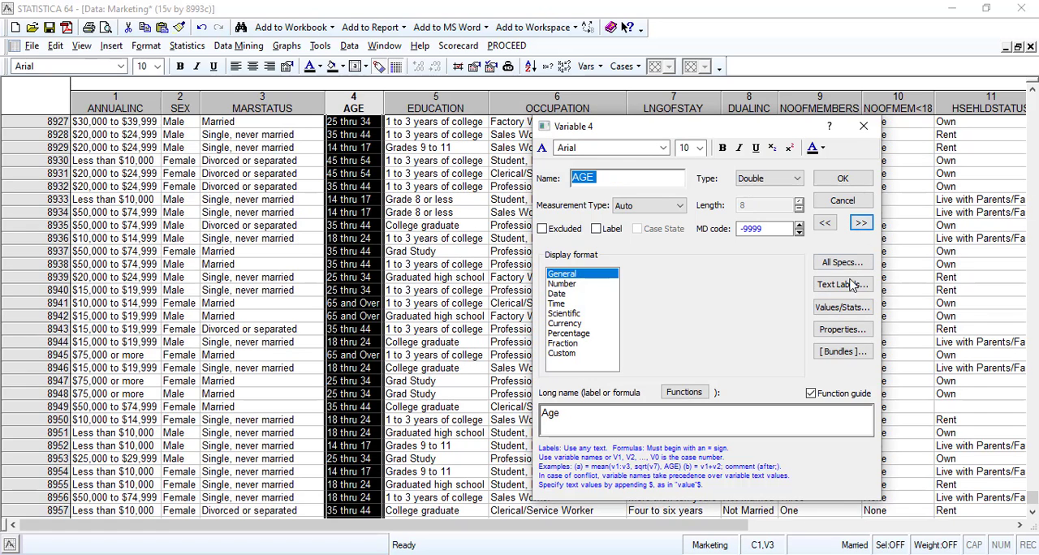
click(844, 309)
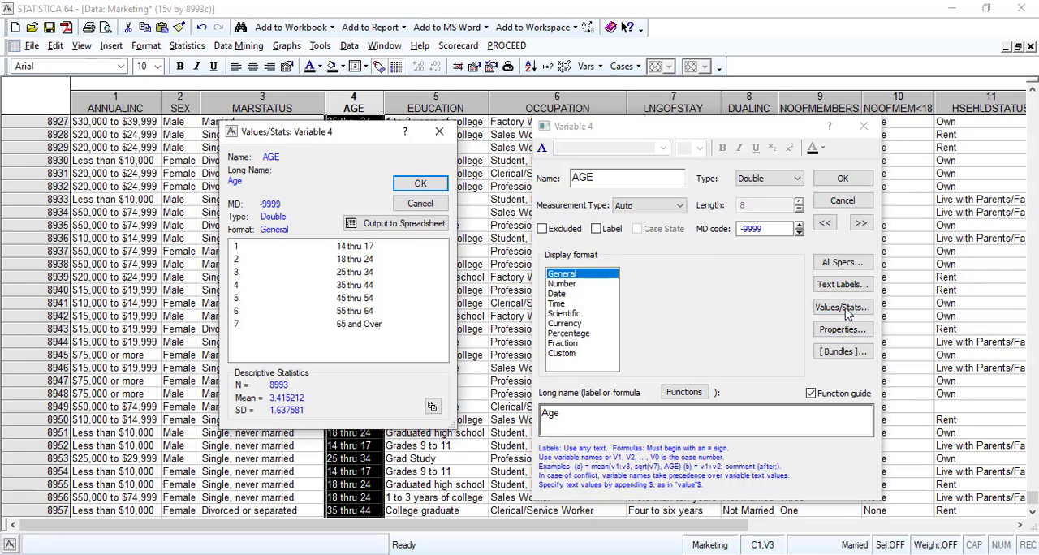
click(347, 324)
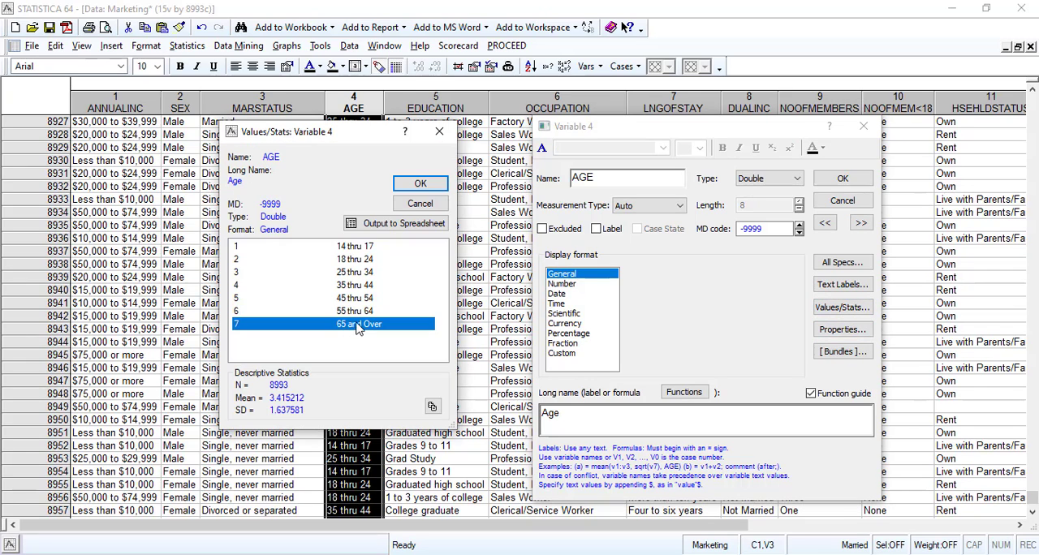
click(423, 204)
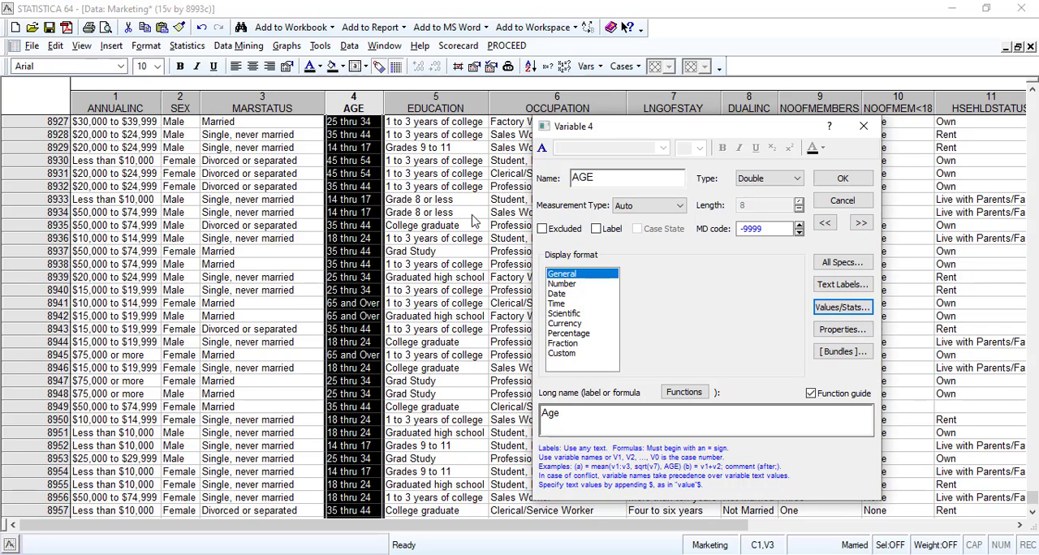
Check the EDUCATION variable's value list for an unlabelled code and set its missing data code to 101.
click(861, 223)
click(844, 312)
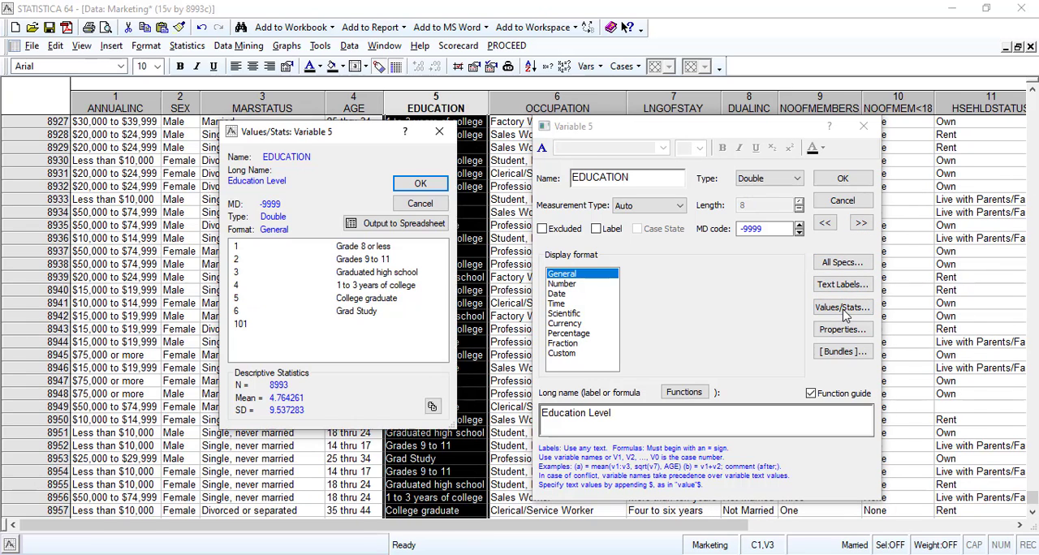
click(347, 325)
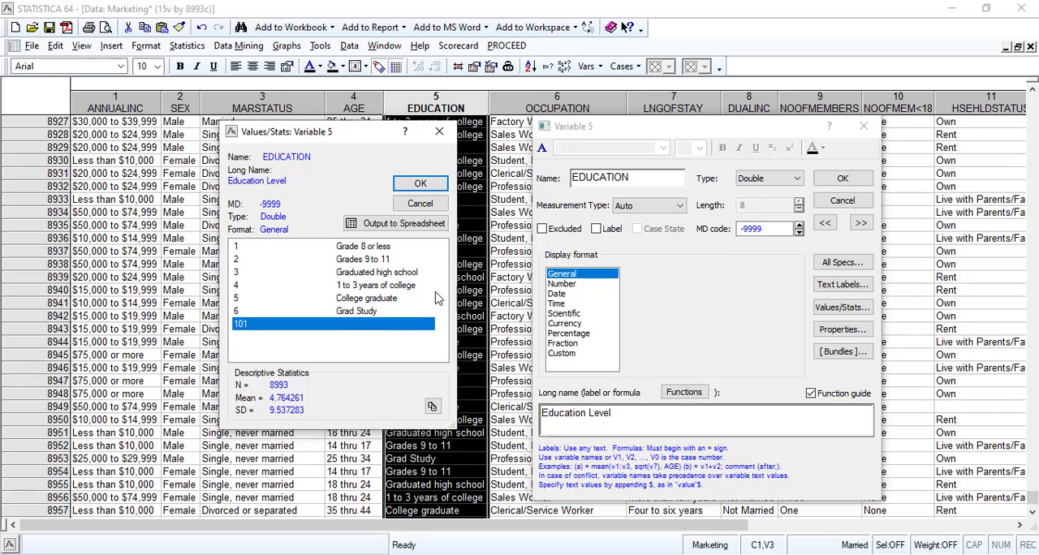
click(430, 206)
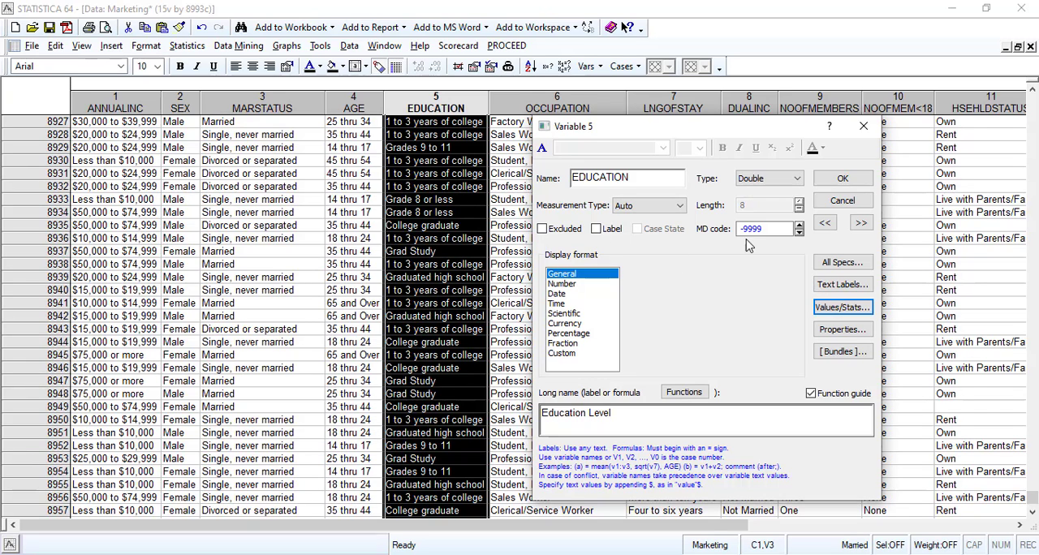
double_click(755, 229)
click(762, 232)
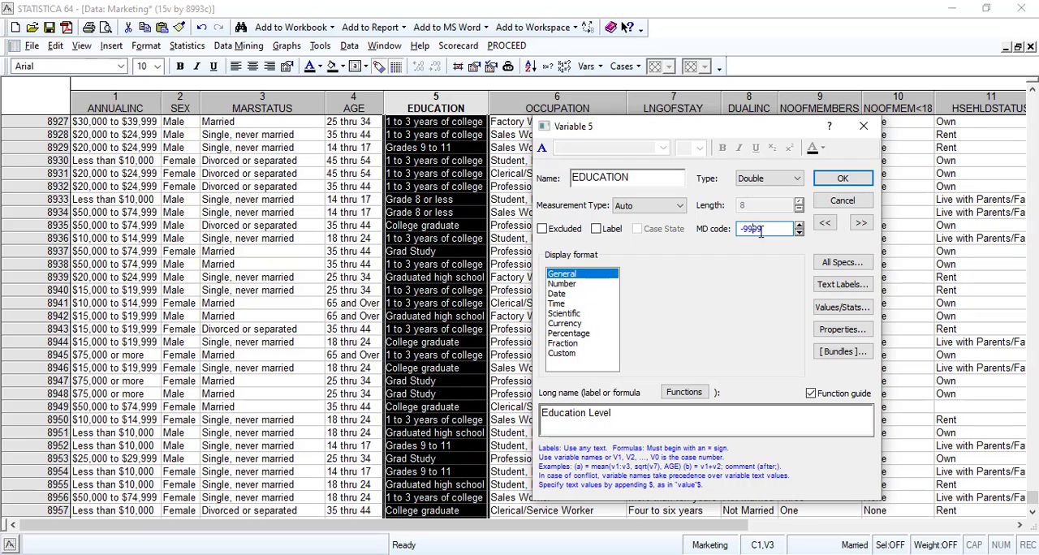
drag(772, 232, 729, 232)
text(101)
click(843, 178)
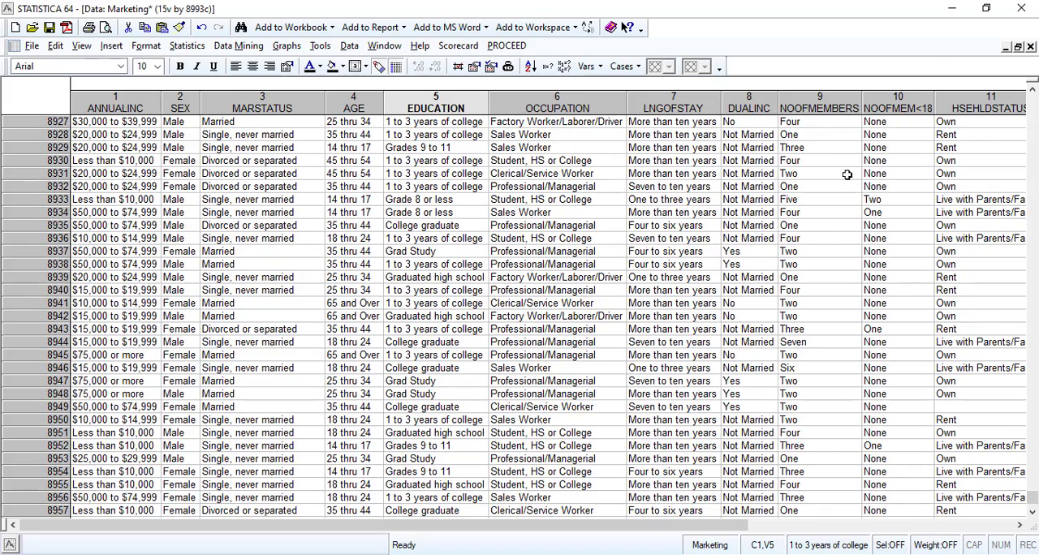
Recheck the values and statistics of EDUCATION with the new missing data code applied.
double_click(459, 108)
click(836, 310)
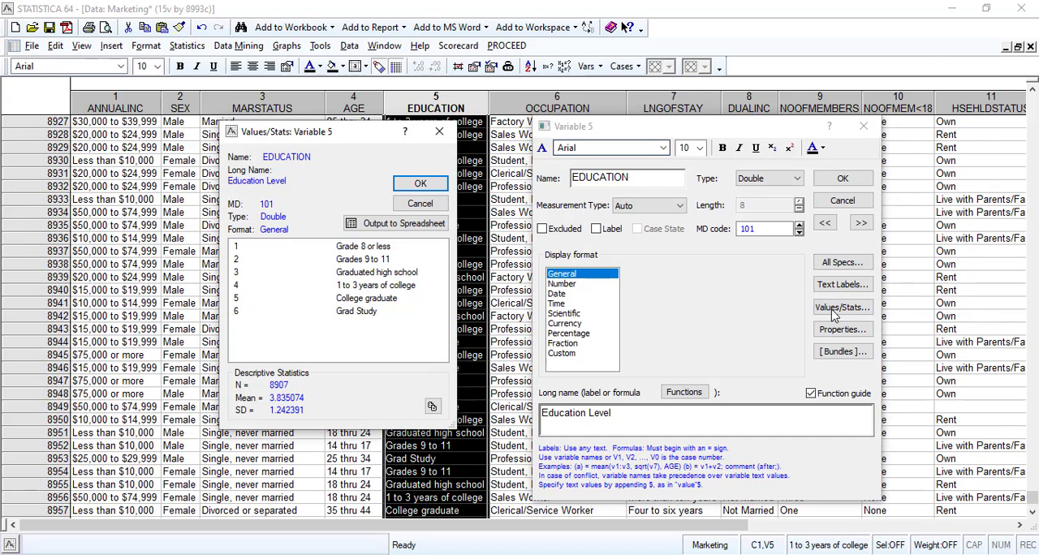
click(419, 203)
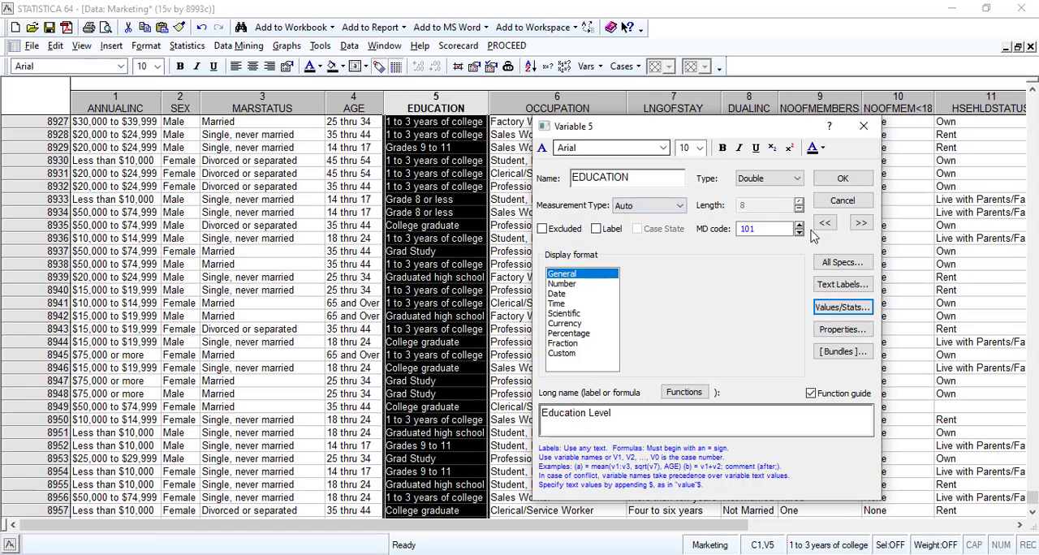
Examine the full value list of the OCCUPATION variable for an unlabelled code.
click(859, 224)
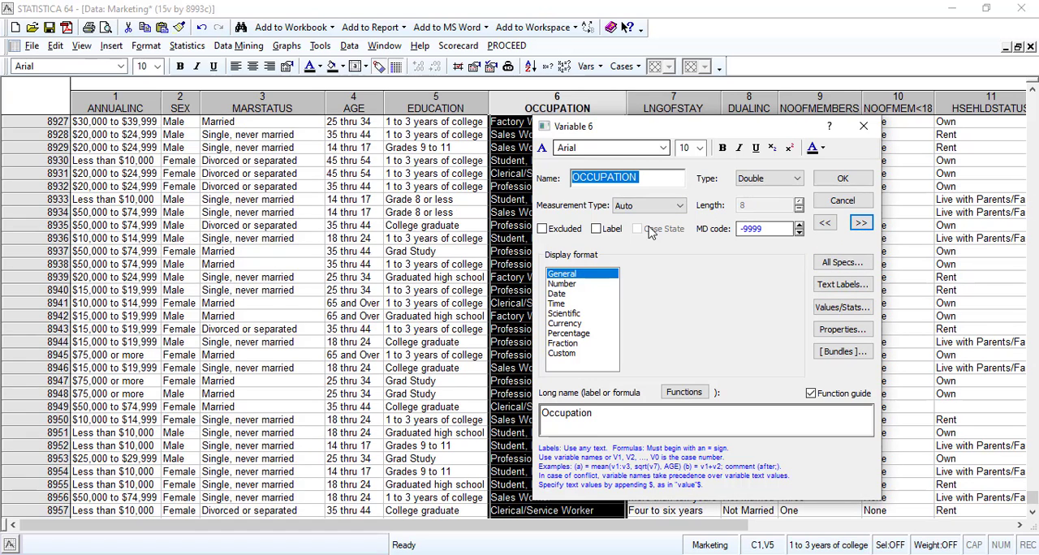
click(843, 307)
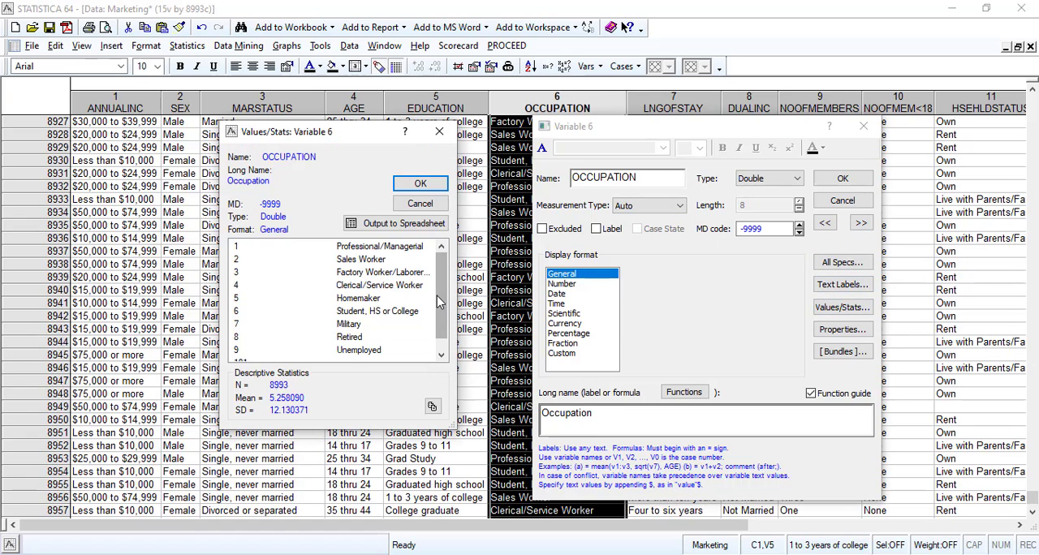
scroll(439, 304, down, 1)
click(358, 350)
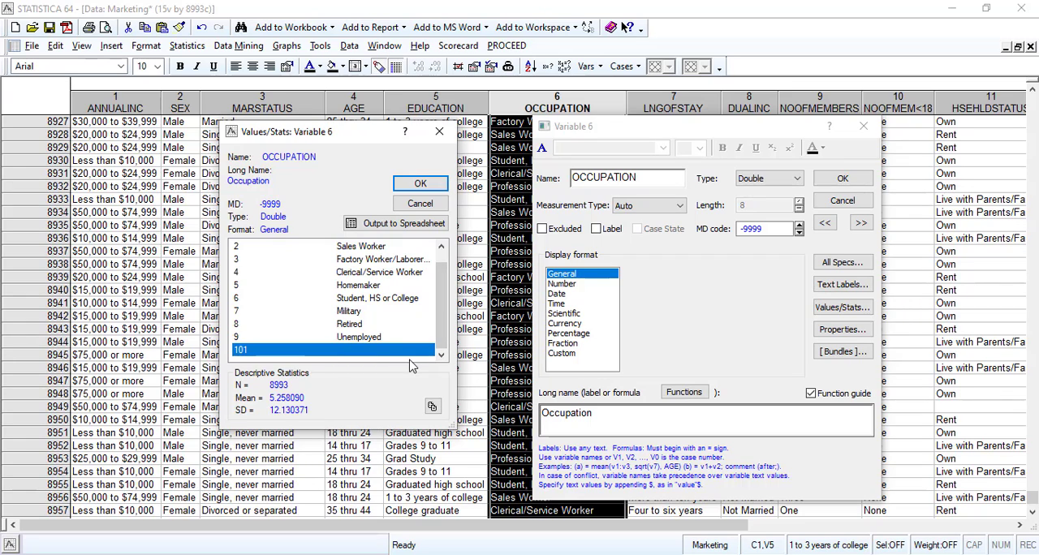
scroll(387, 313, up, 1)
scroll(388, 313, down, 1)
scroll(388, 318, up, 1)
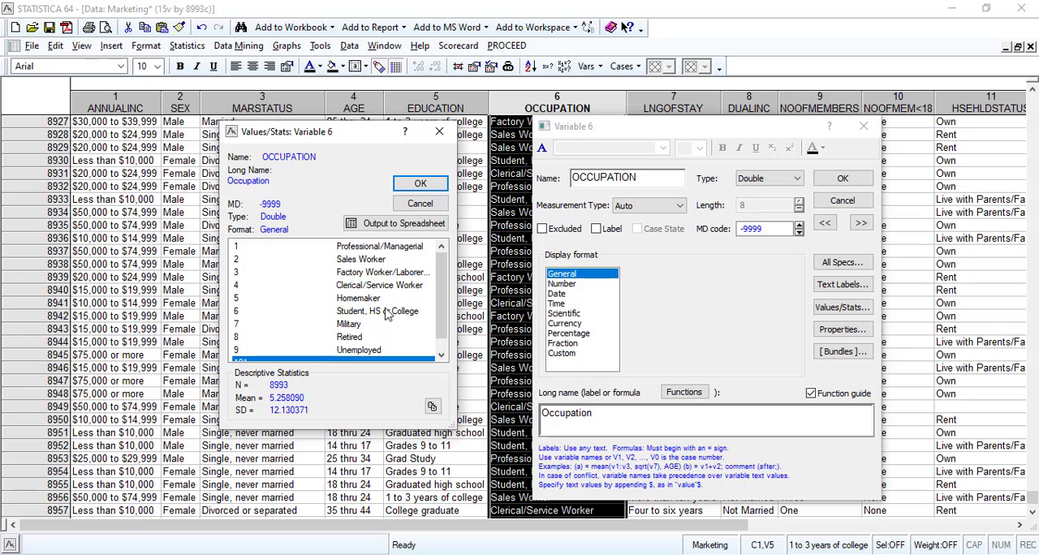
scroll(394, 316, down, 1)
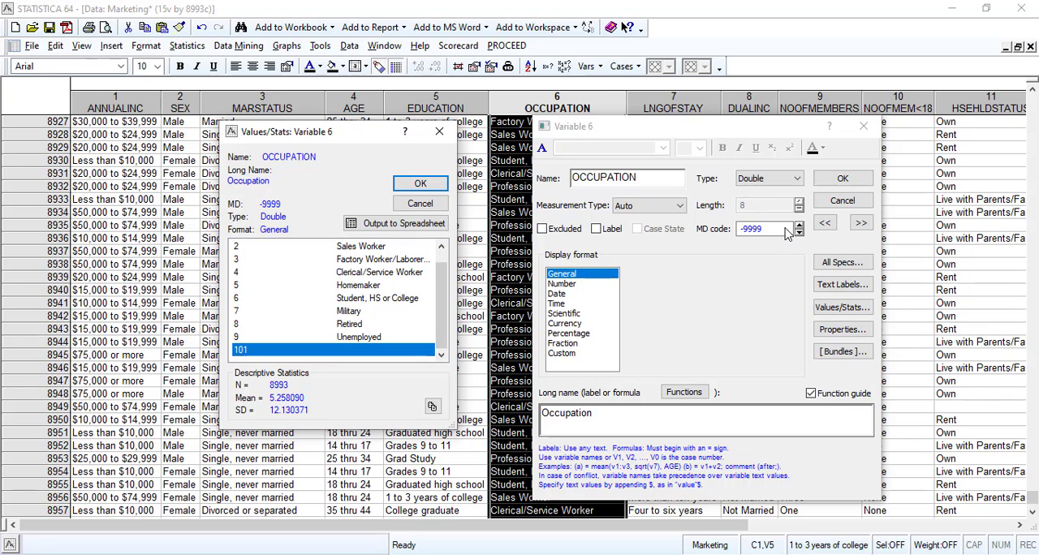
click(420, 203)
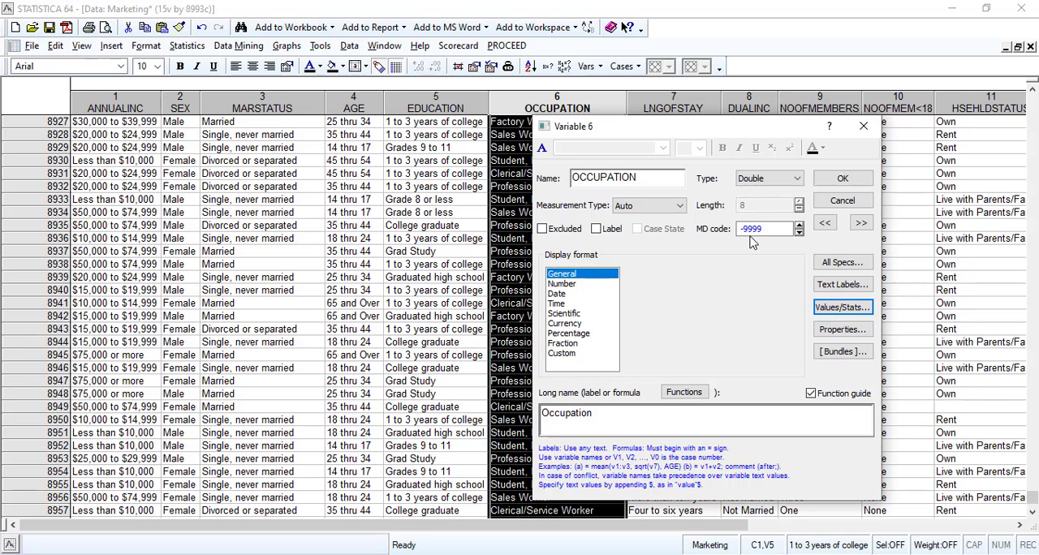
Set the OCCUPATION variable's missing data code to 101 and apply the change.
double_click(754, 231)
drag(772, 231, 736, 236)
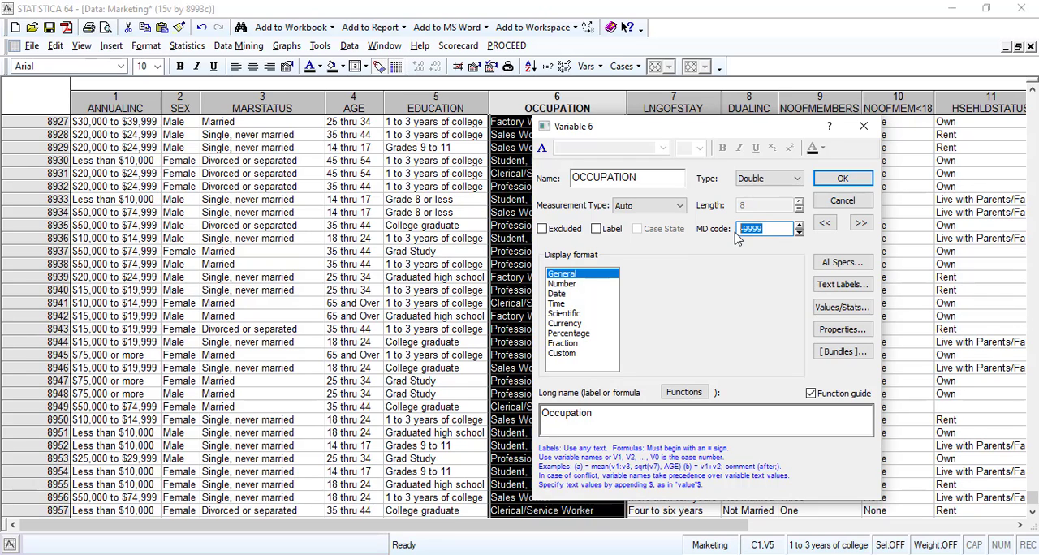
text(101)
click(842, 179)
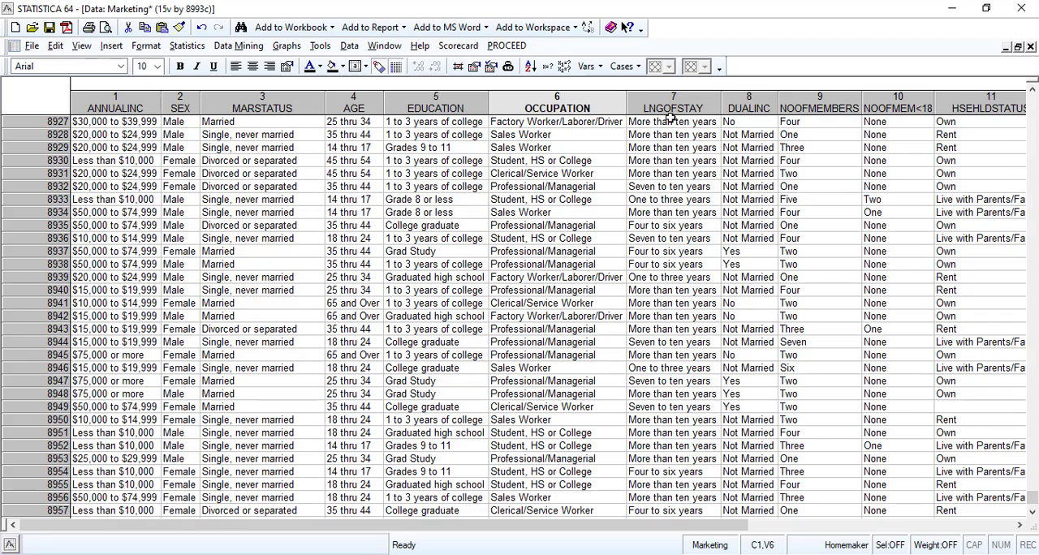
Check the LNGOFSTAY variable's value list for an unlabelled code and set its missing data code to 101.
double_click(671, 117)
click(841, 307)
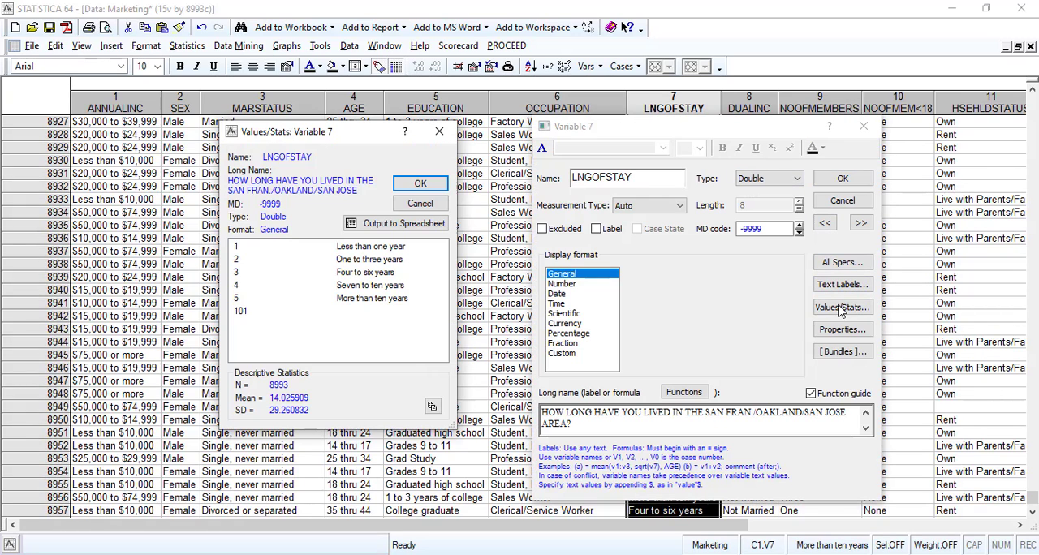
click(345, 313)
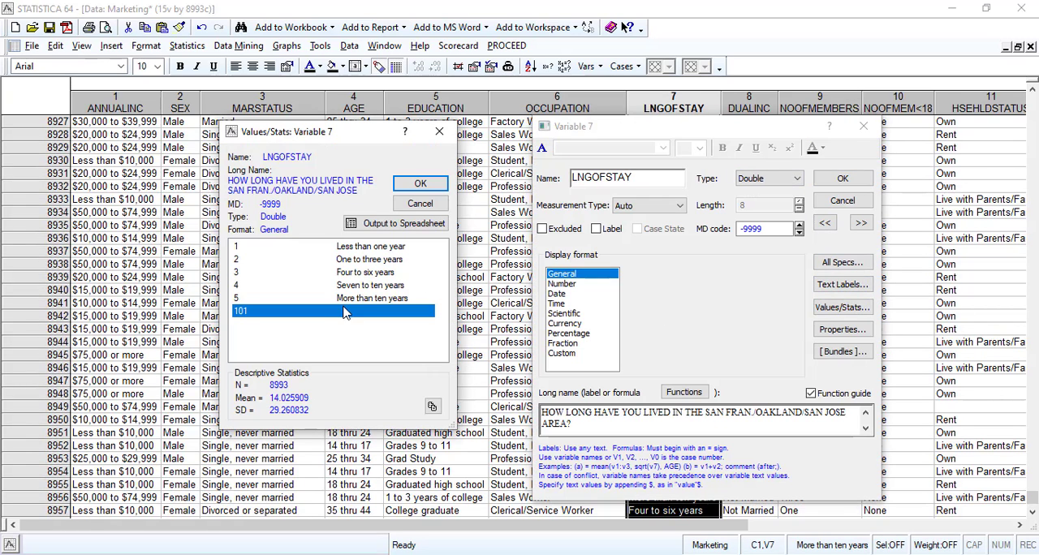
click(421, 203)
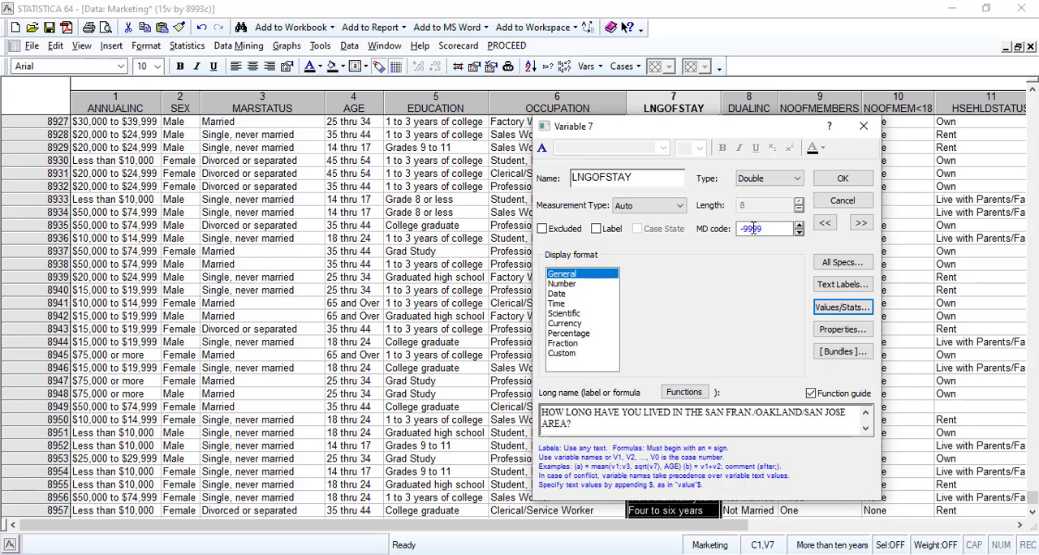
double_click(755, 229)
text(101)
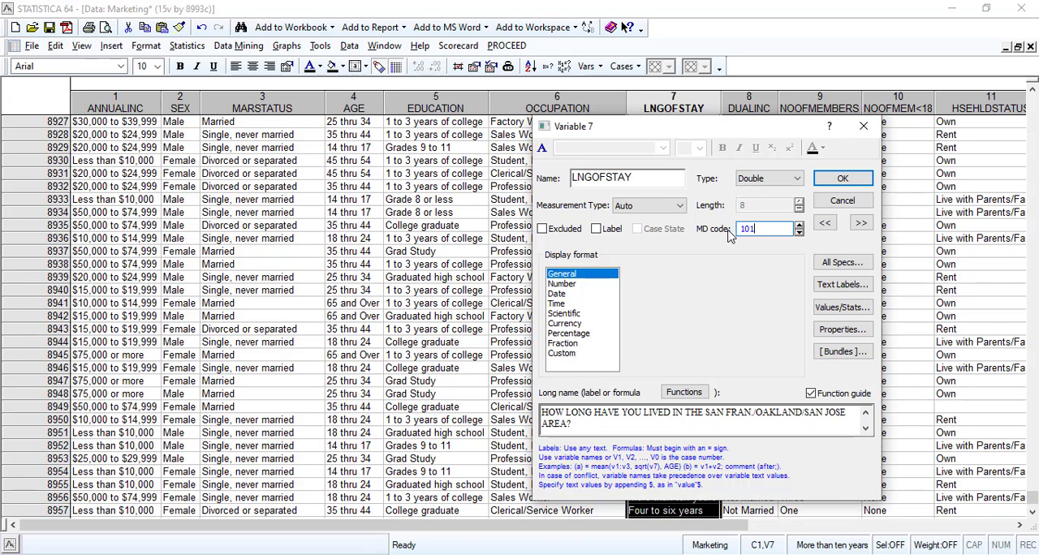
click(843, 178)
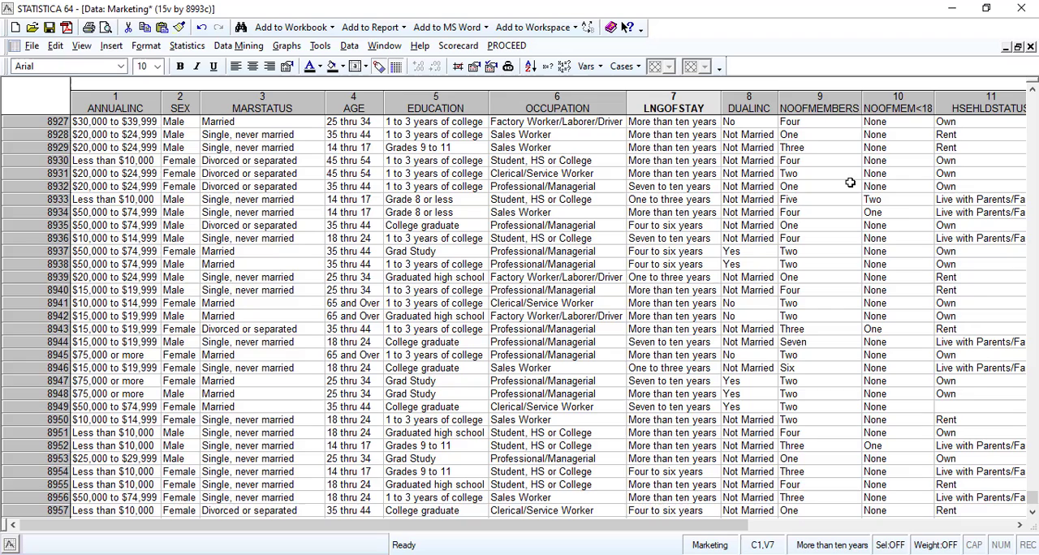
Examine the value list of the DUALINC variable for an unlabelled code.
click(755, 108)
double_click(755, 108)
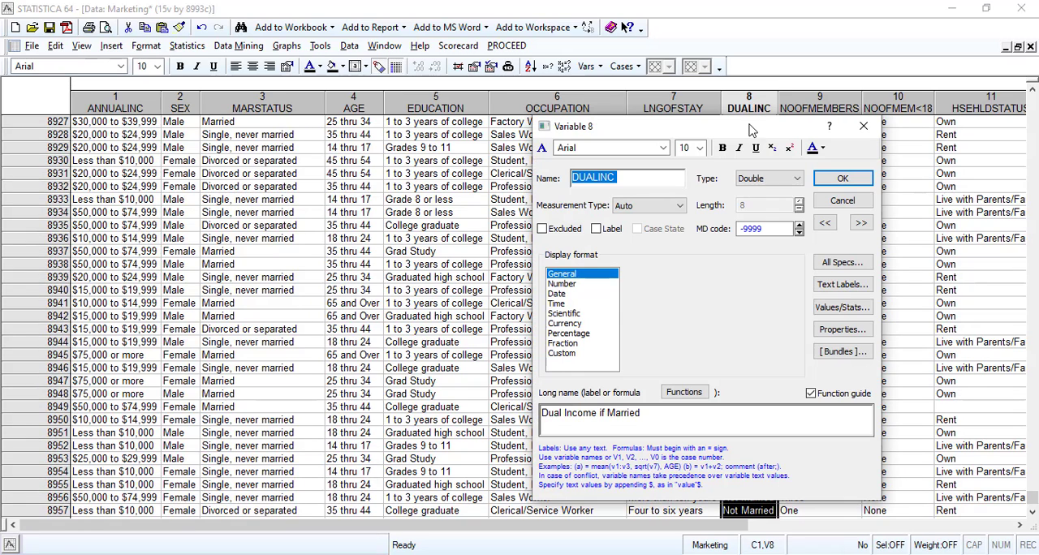
click(836, 312)
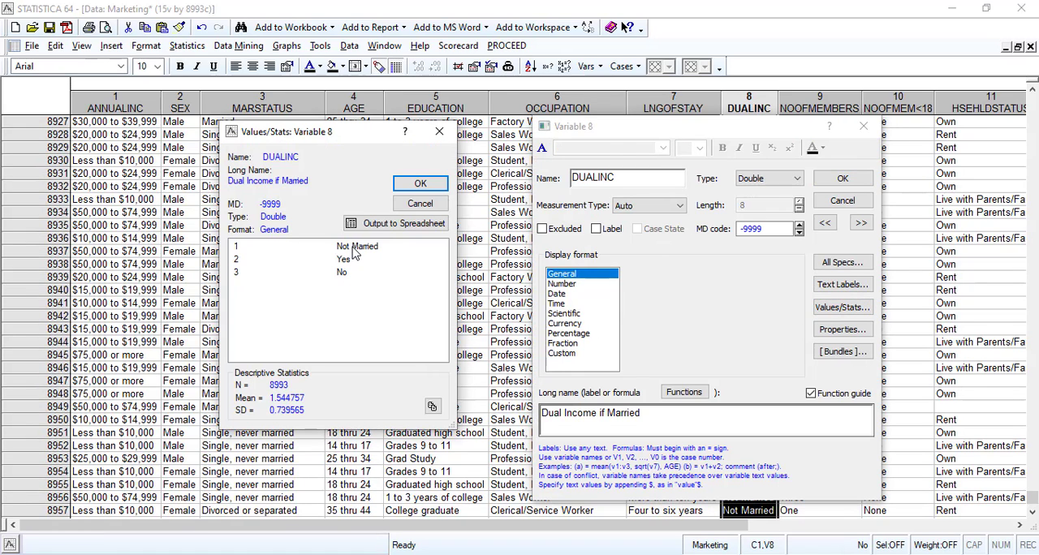
click(422, 205)
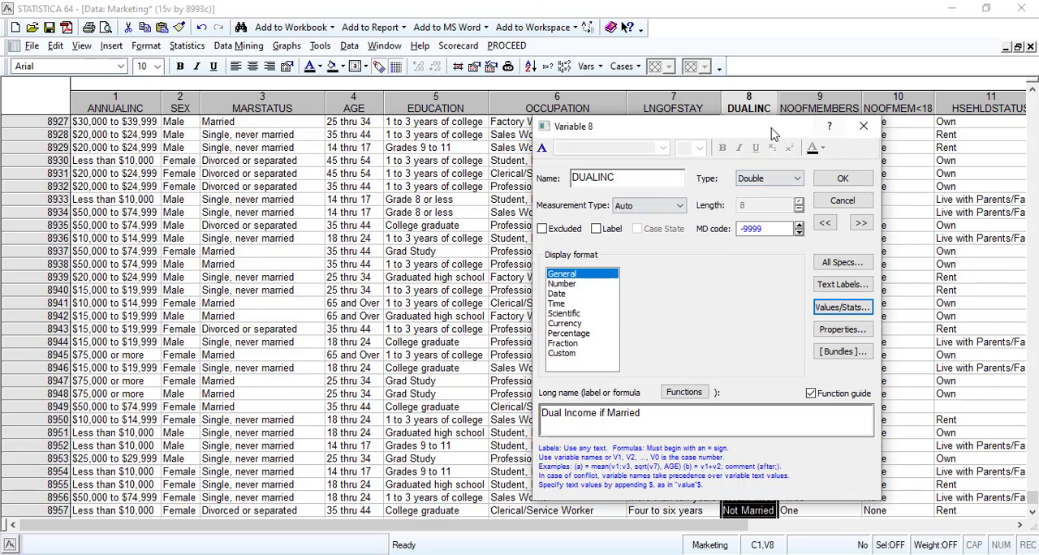
drag(773, 134, 537, 133)
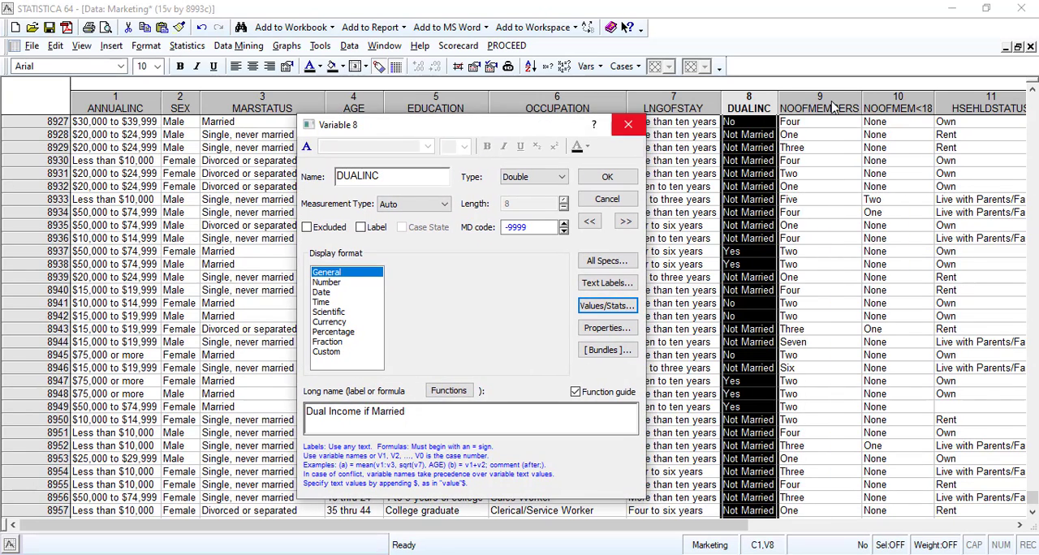
Check the full value list of NOOFMEMBERS for an unlabelled code and set its missing data code to 101.
click(626, 222)
click(607, 306)
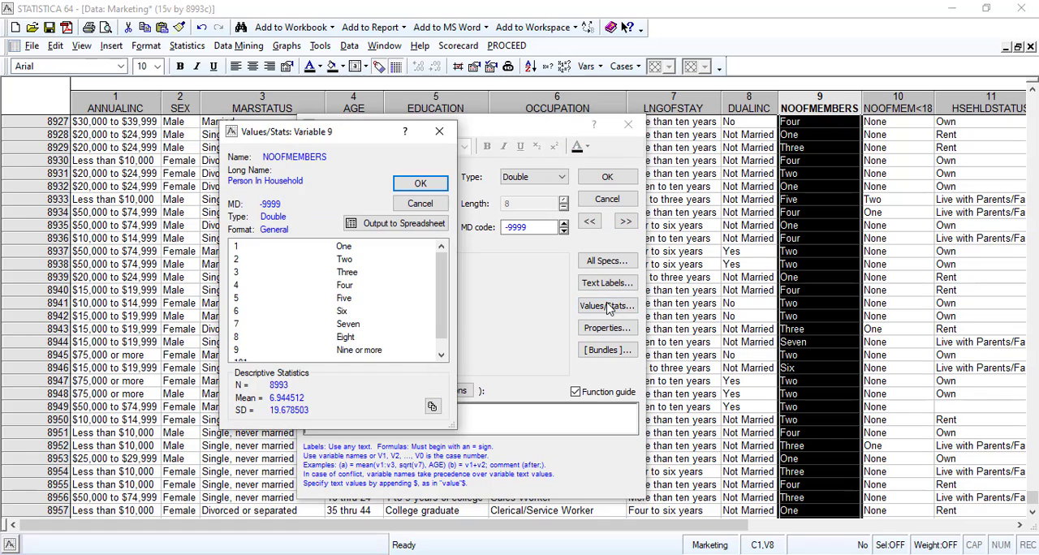
scroll(393, 317, down, 1)
click(341, 352)
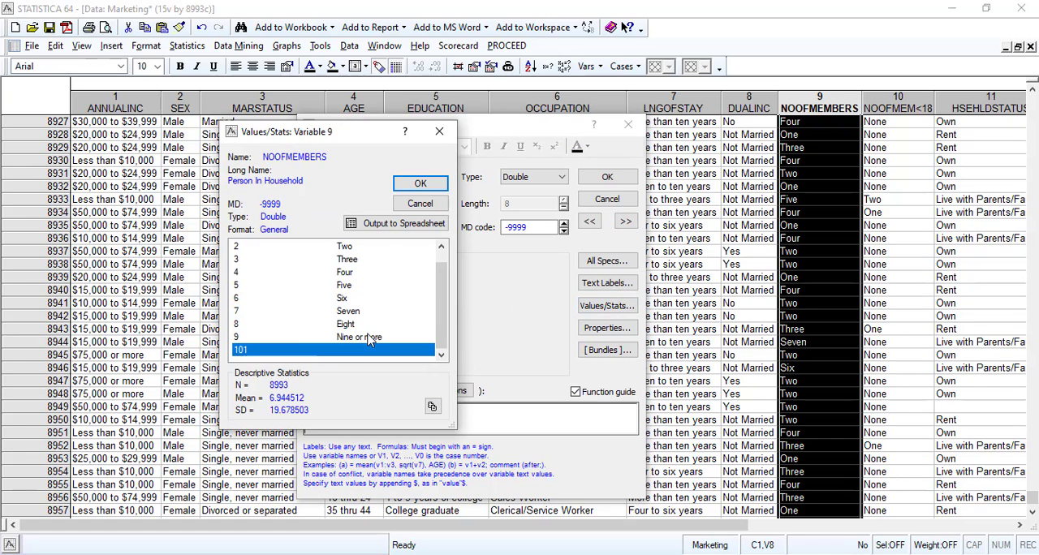
click(418, 203)
drag(535, 227, 506, 230)
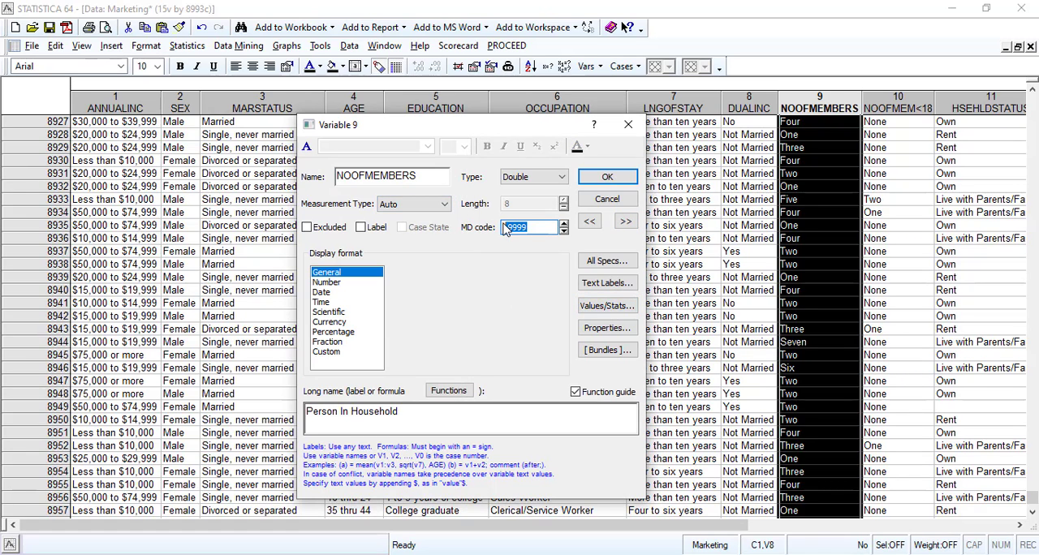
text(101)
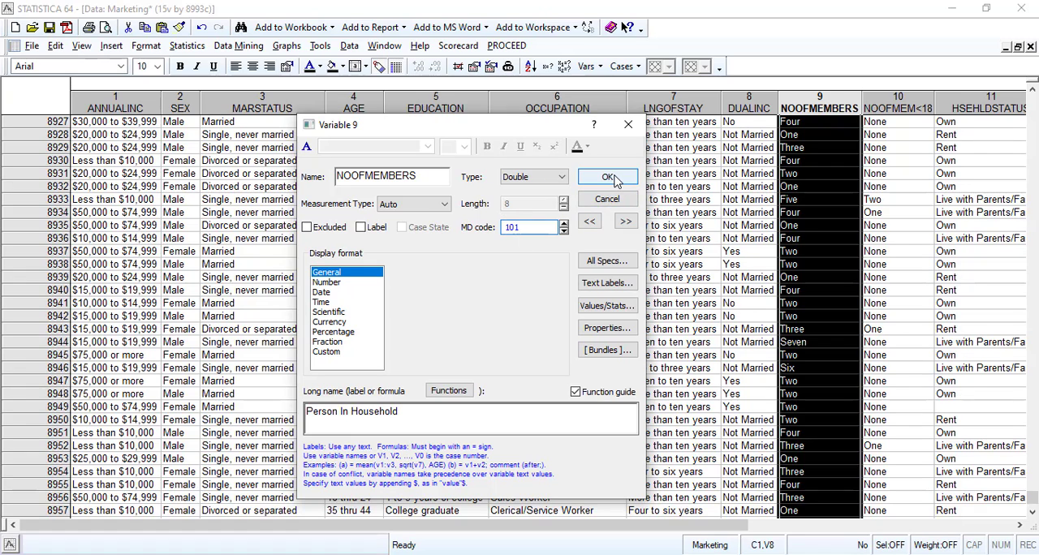
click(609, 178)
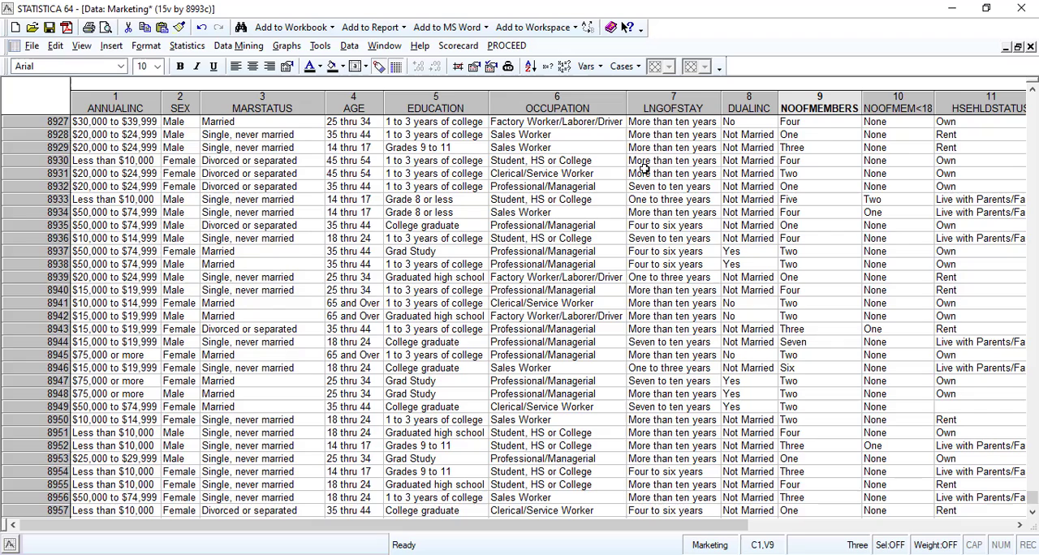
Examine the value list of the NOOFMEM<18 variable for an unlabelled code.
double_click(899, 101)
click(604, 309)
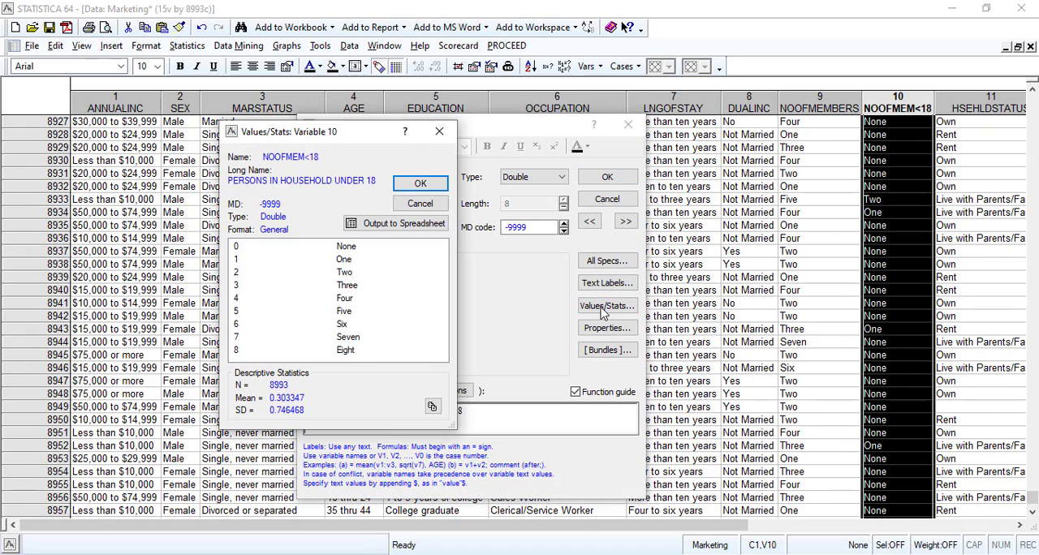
click(421, 204)
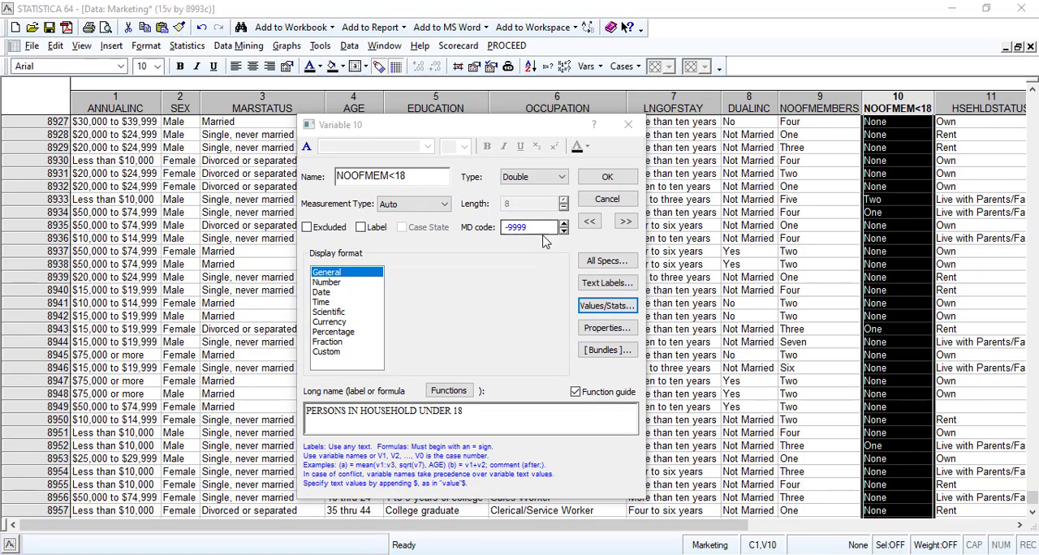
Check the HSEHLDSTATUS variable's value list for an unlabelled code and set its missing data code to 101.
click(625, 221)
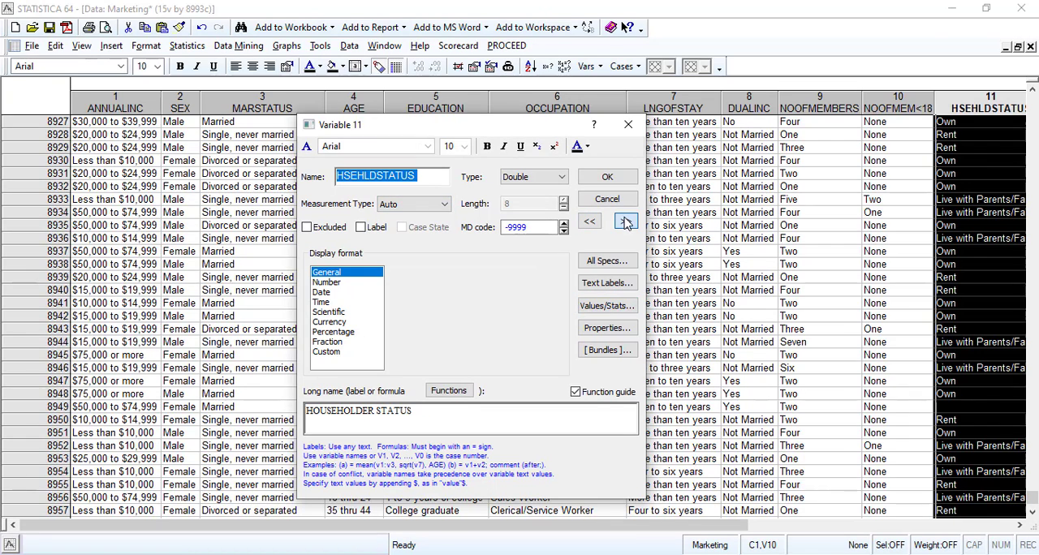
click(608, 310)
click(318, 285)
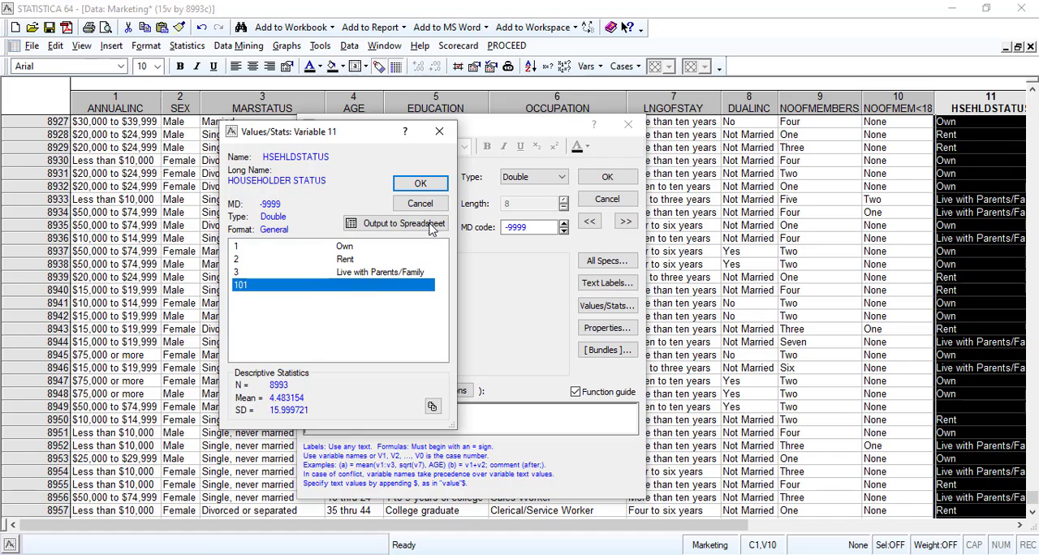
click(421, 203)
double_click(543, 230)
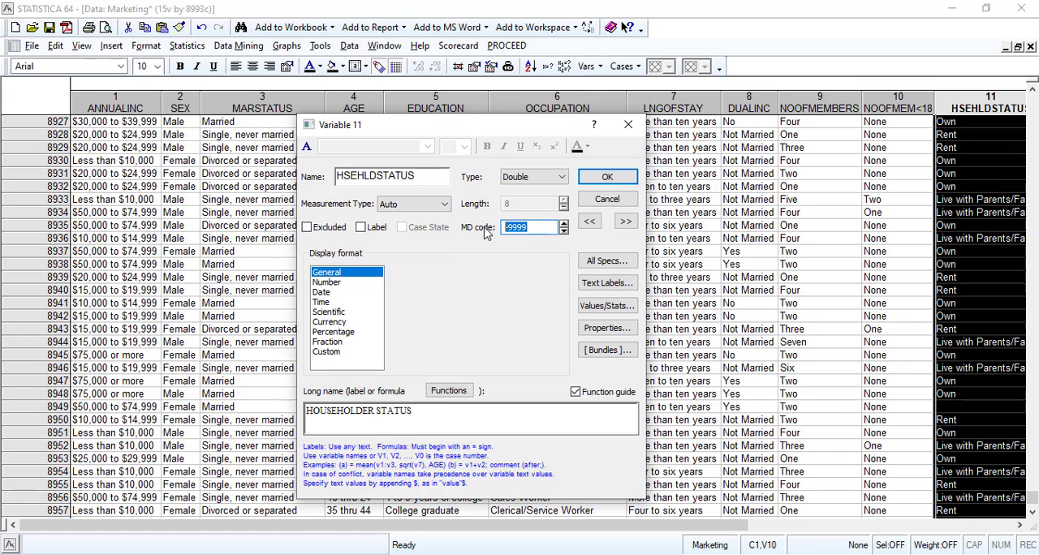
text(101)
click(607, 177)
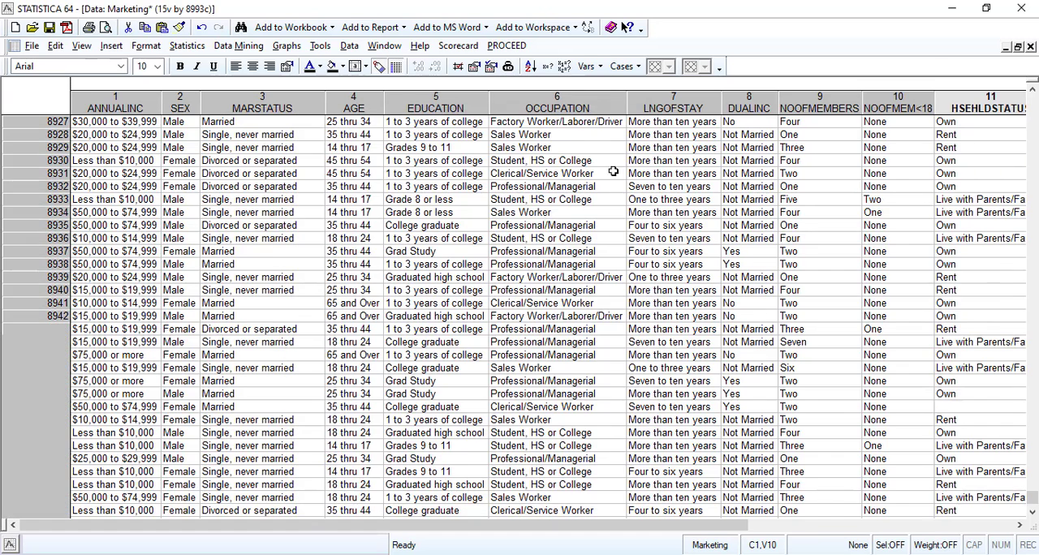
Recheck the values and statistics of HSEHLDSTATUS with the new missing data code applied.
double_click(972, 115)
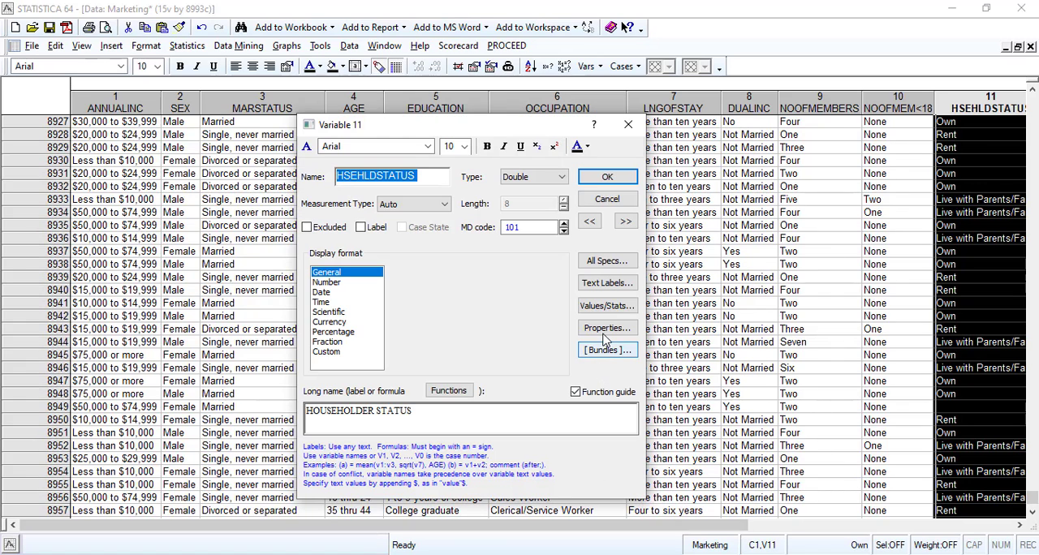
click(607, 306)
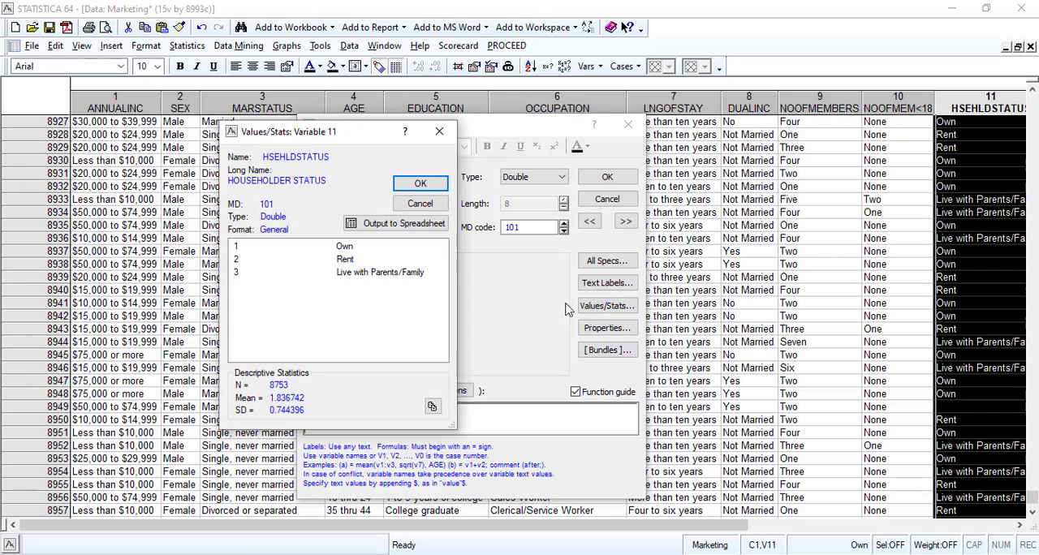
click(418, 204)
Check the HOMETYPE variable's value list for an unlabelled code and set its missing data code to 101.
click(626, 222)
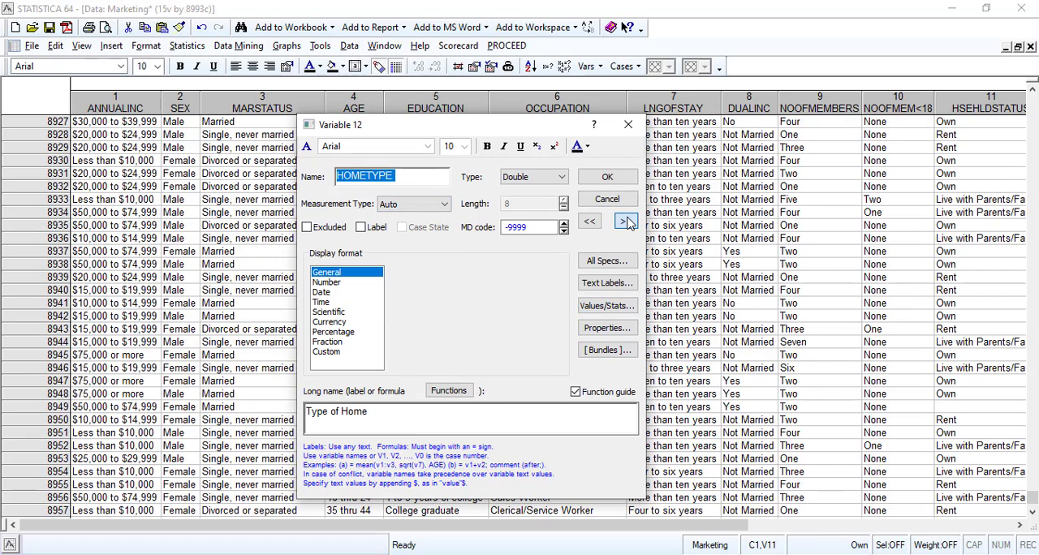
click(607, 310)
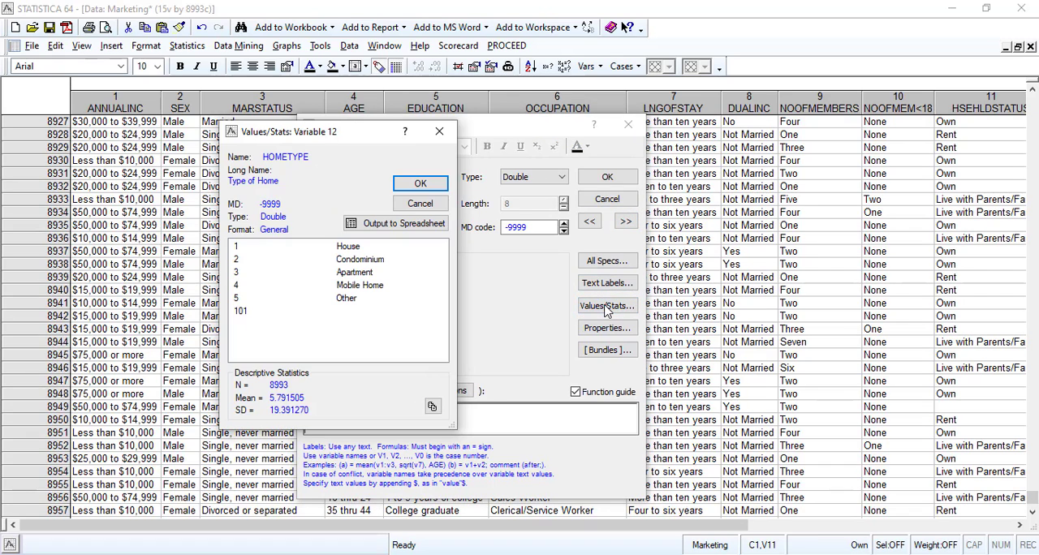
click(337, 314)
click(438, 206)
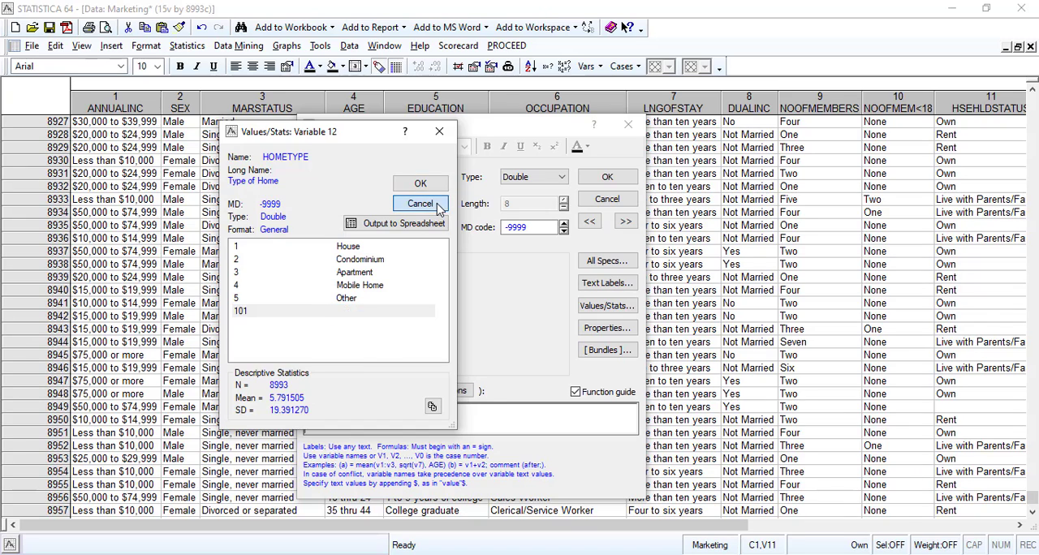
drag(543, 228, 476, 235)
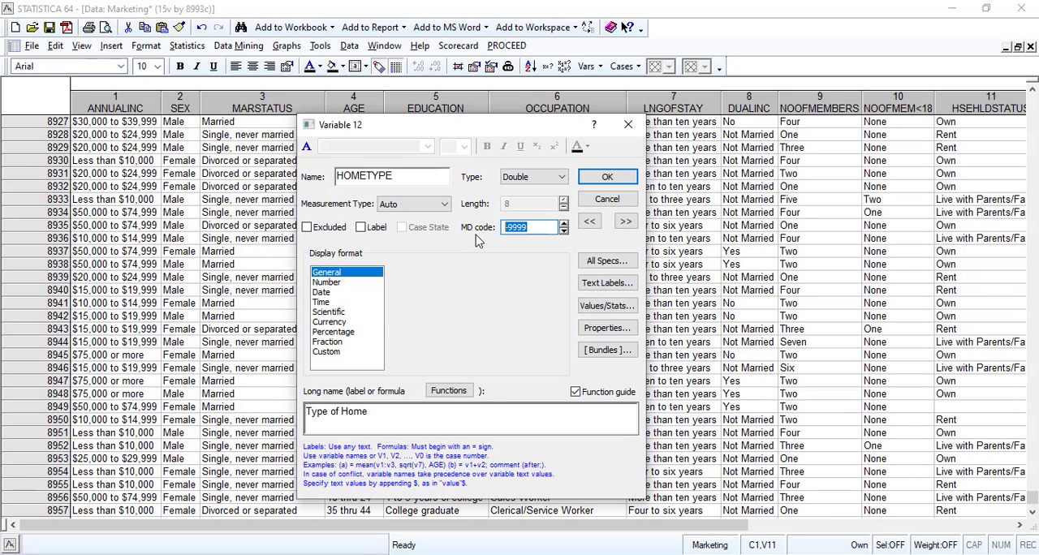
text(101)
click(607, 177)
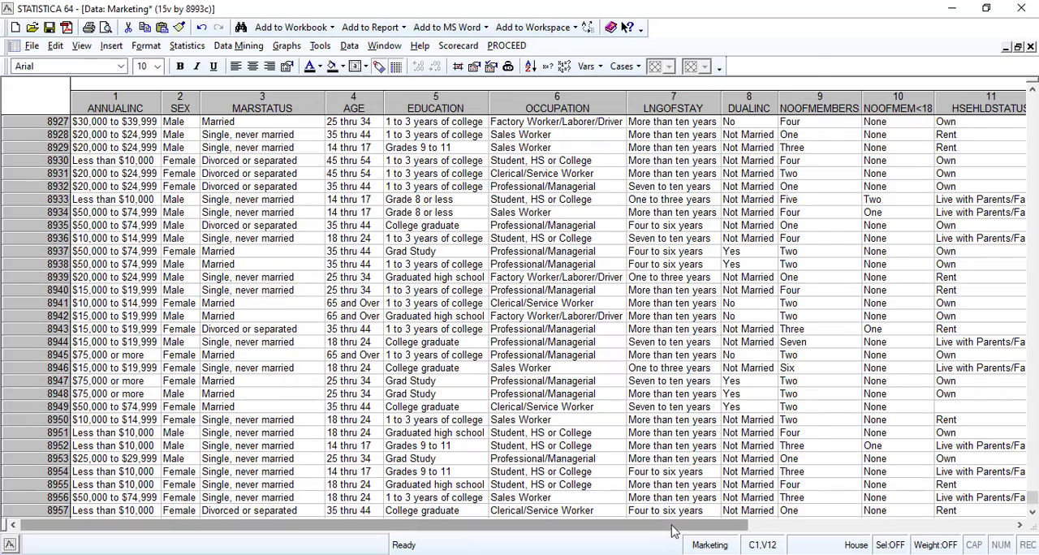
Recheck the values and statistics of HOMETYPE with the new missing data code applied.
drag(671, 531, 944, 526)
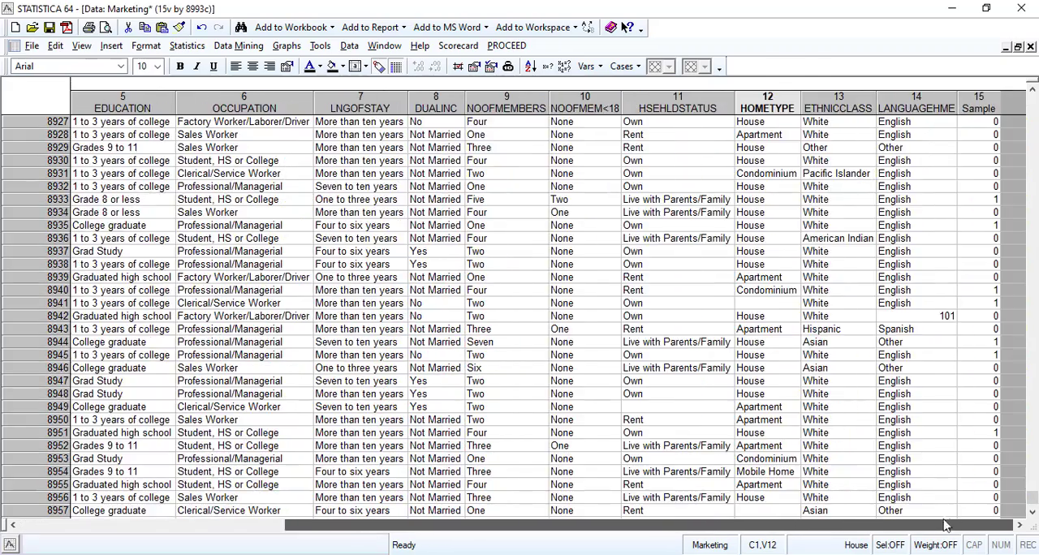
double_click(779, 109)
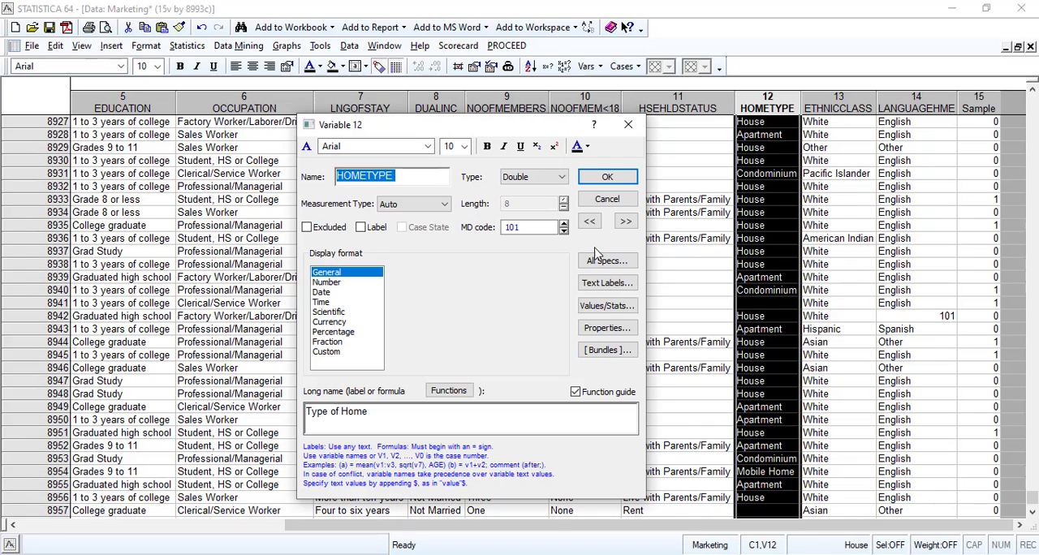
click(604, 307)
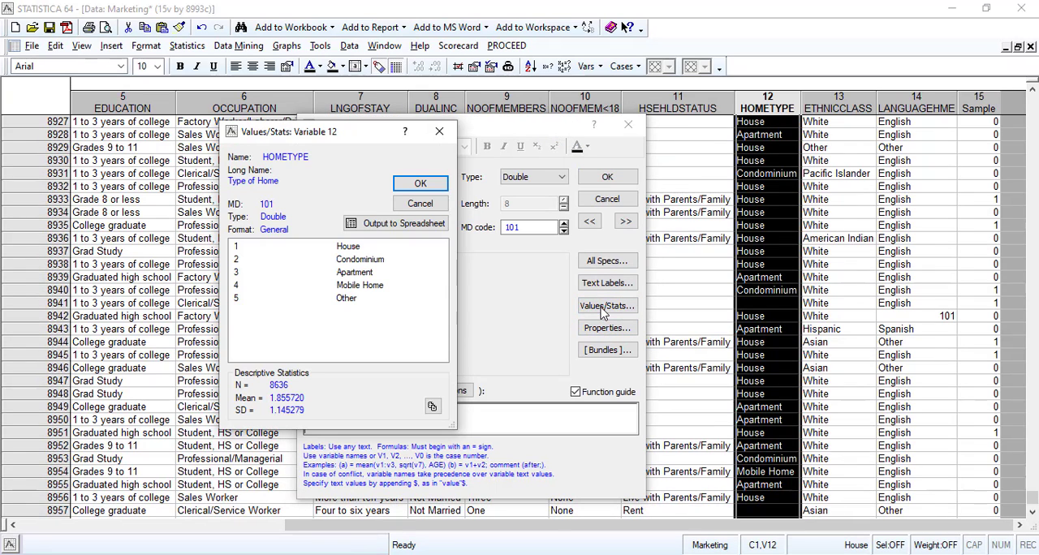
click(421, 204)
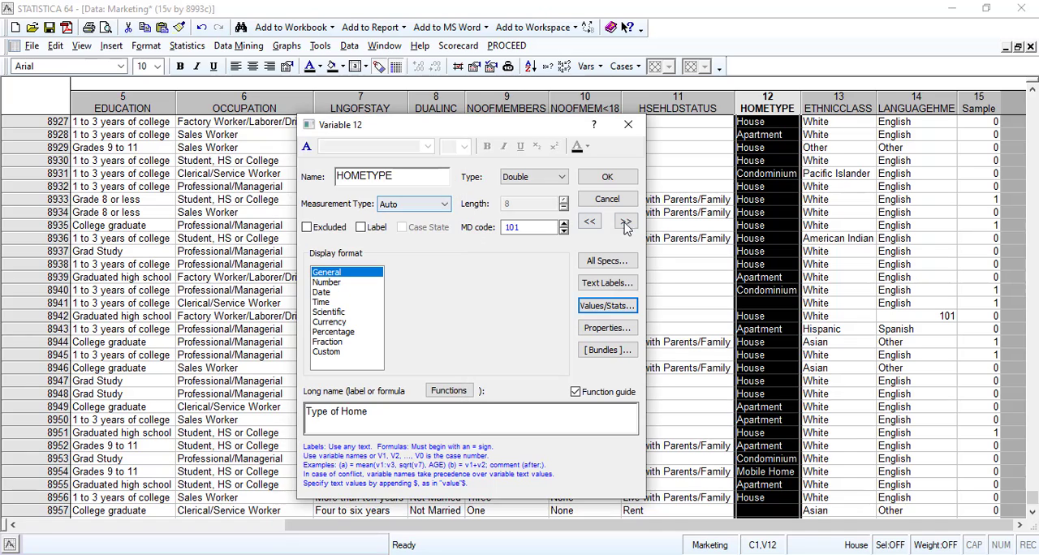
Check the ETHNICCLASS variable's value list for an unlabelled code and set its missing data code to 101.
click(625, 222)
click(606, 306)
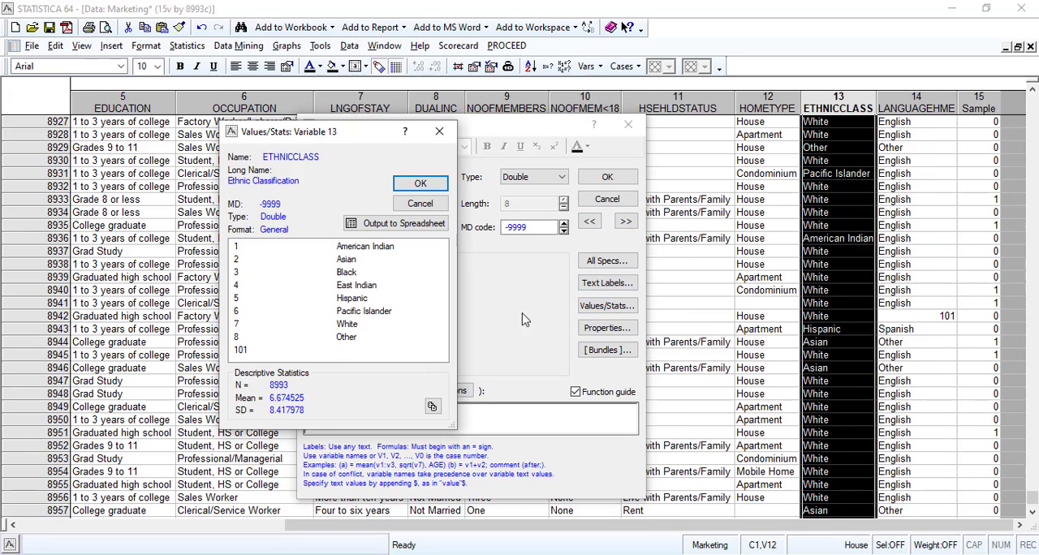
click(331, 350)
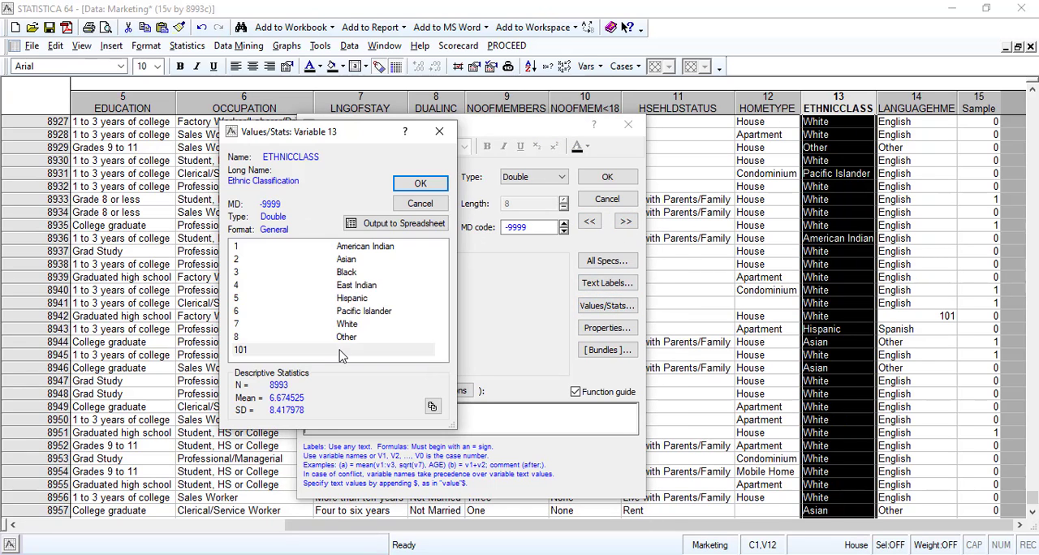
click(421, 204)
drag(535, 231, 491, 230)
text(101)
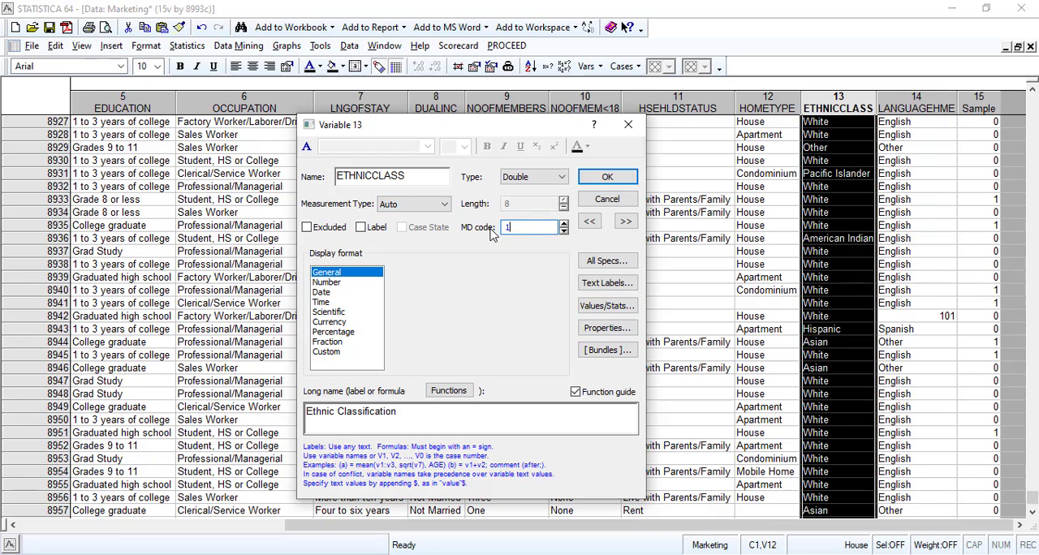
click(605, 175)
Check the LANGUAGEHME variable's value list for an unlabelled code and set its missing data code to 101.
double_click(900, 119)
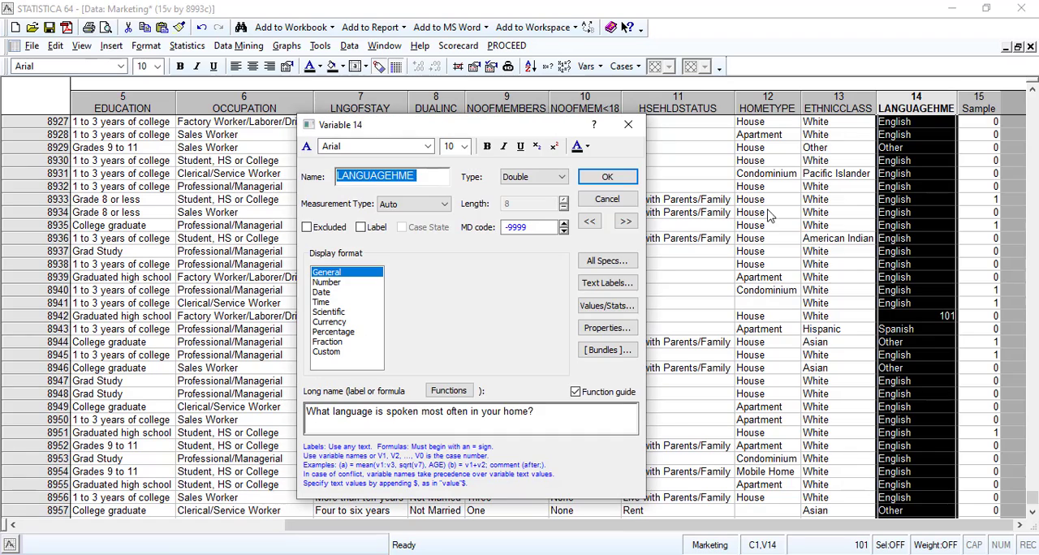
click(609, 309)
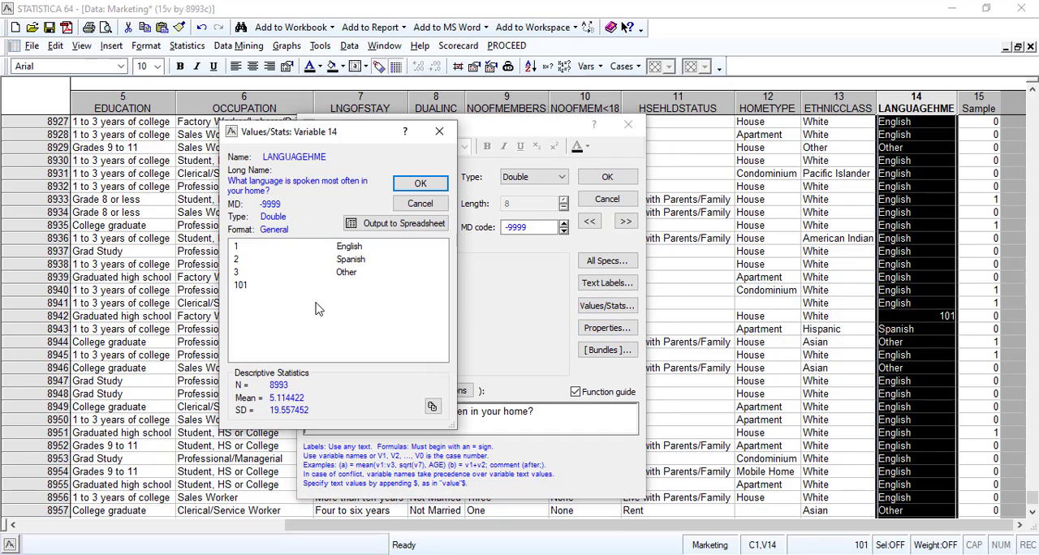
click(341, 288)
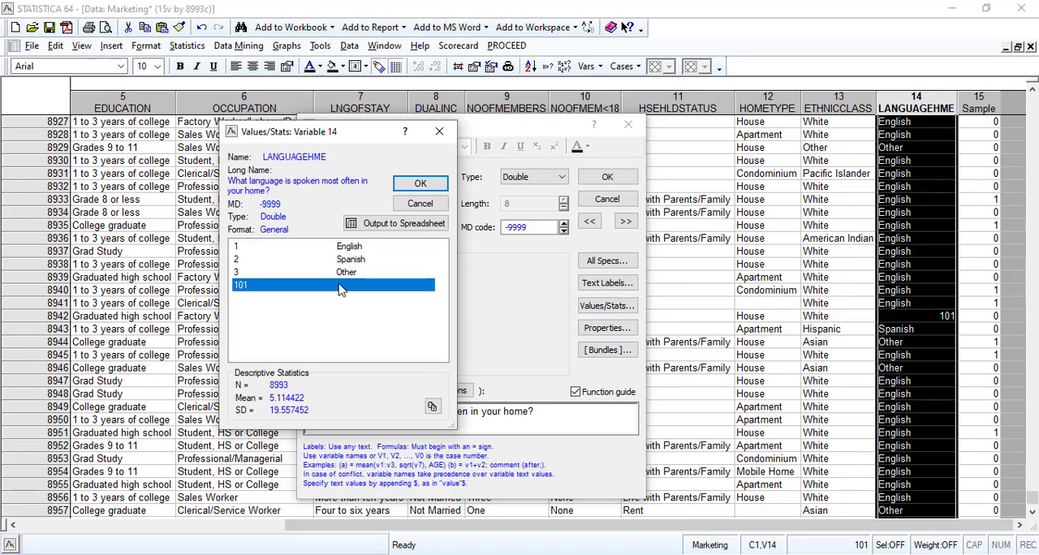
click(421, 205)
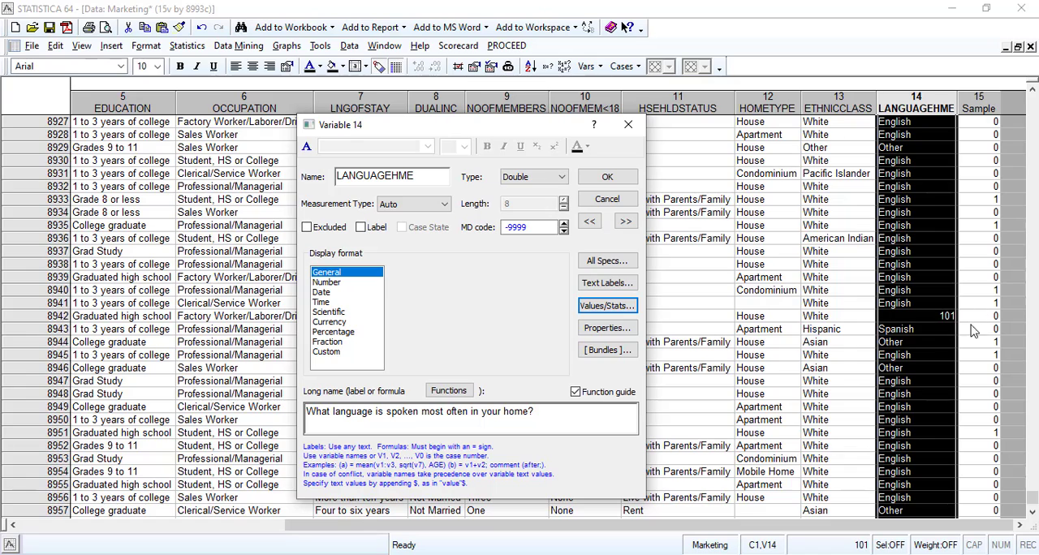
double_click(528, 227)
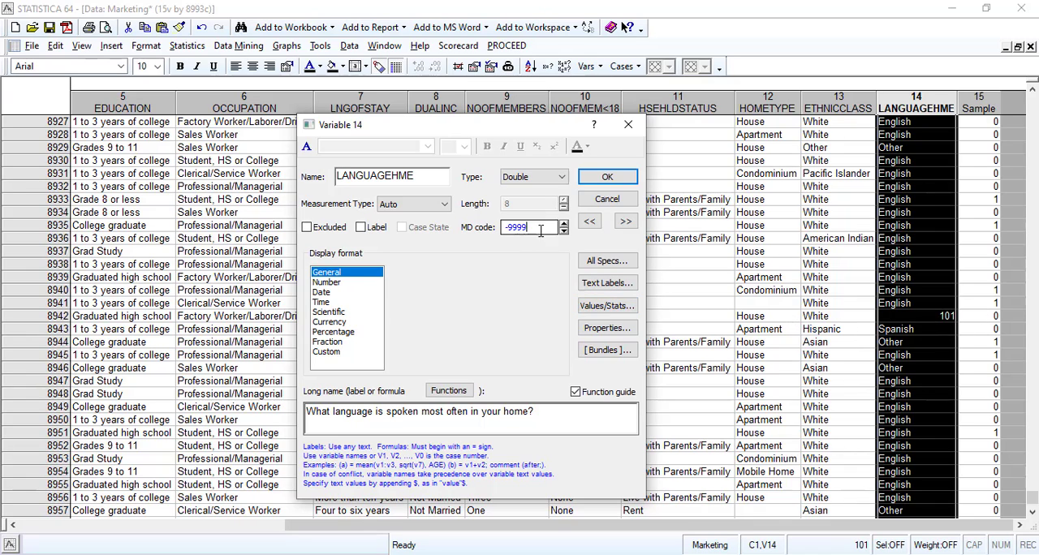
text(101)
click(610, 177)
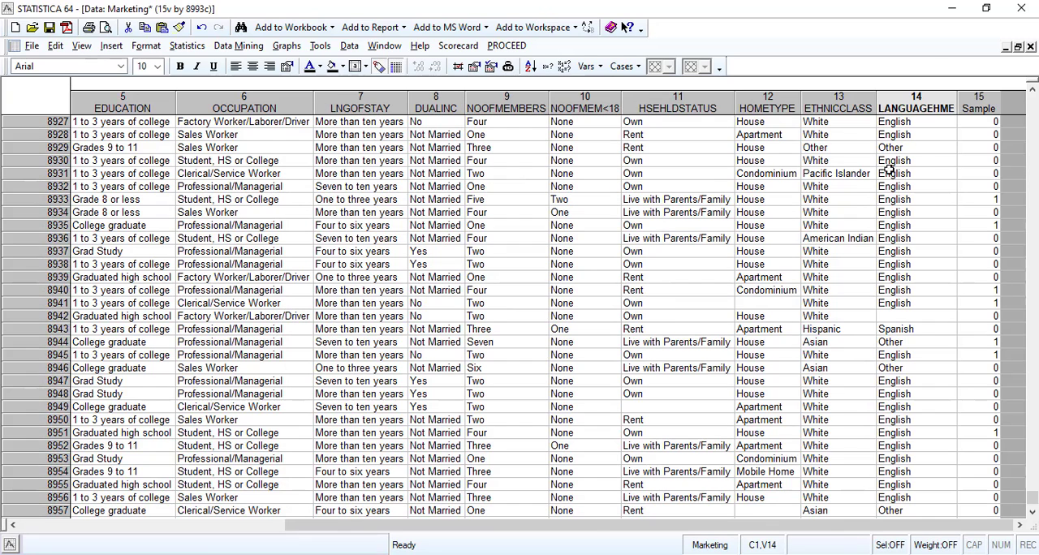
Check the values and statistics of the Sample variable for an unlabelled missing data code.
double_click(979, 104)
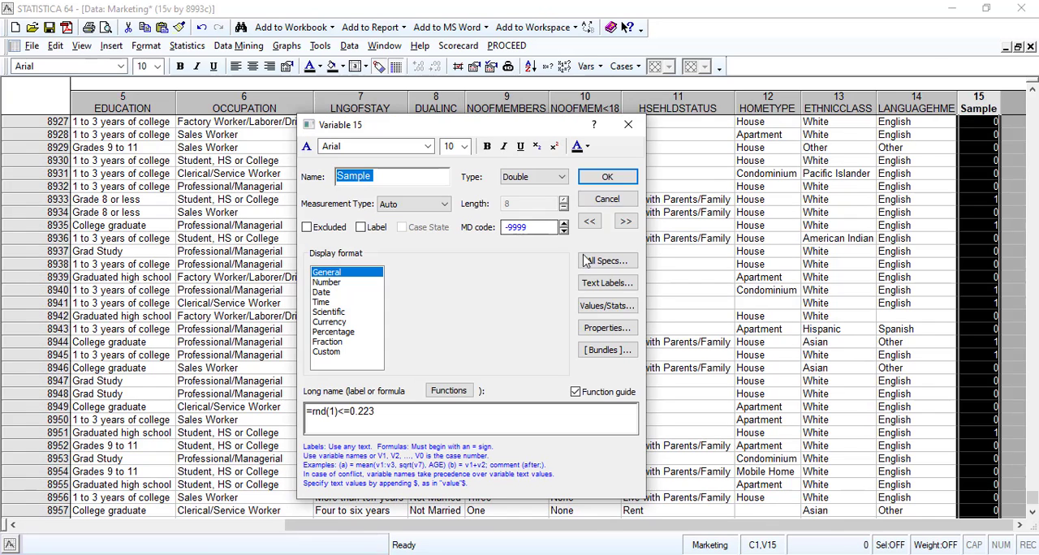
click(603, 307)
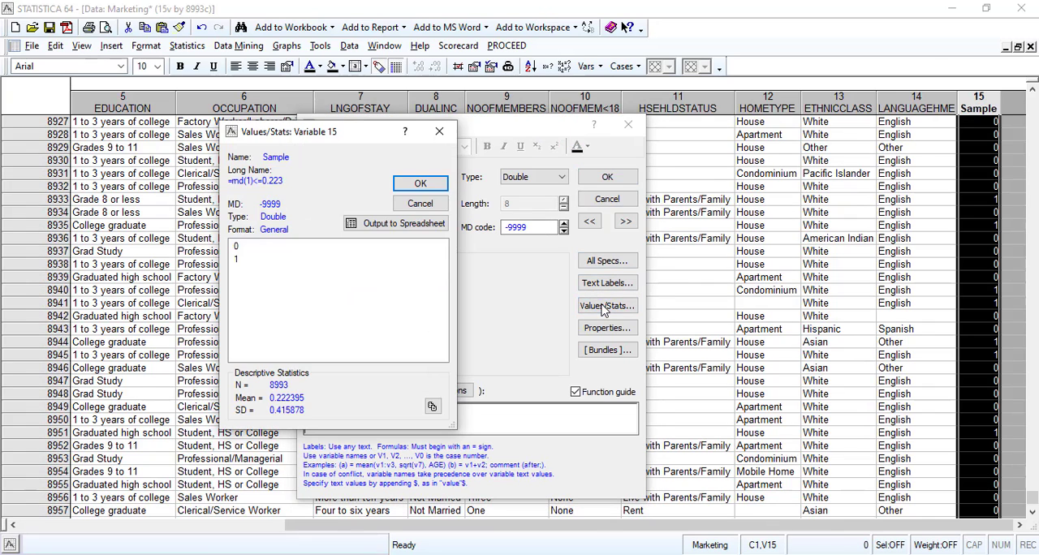
click(419, 203)
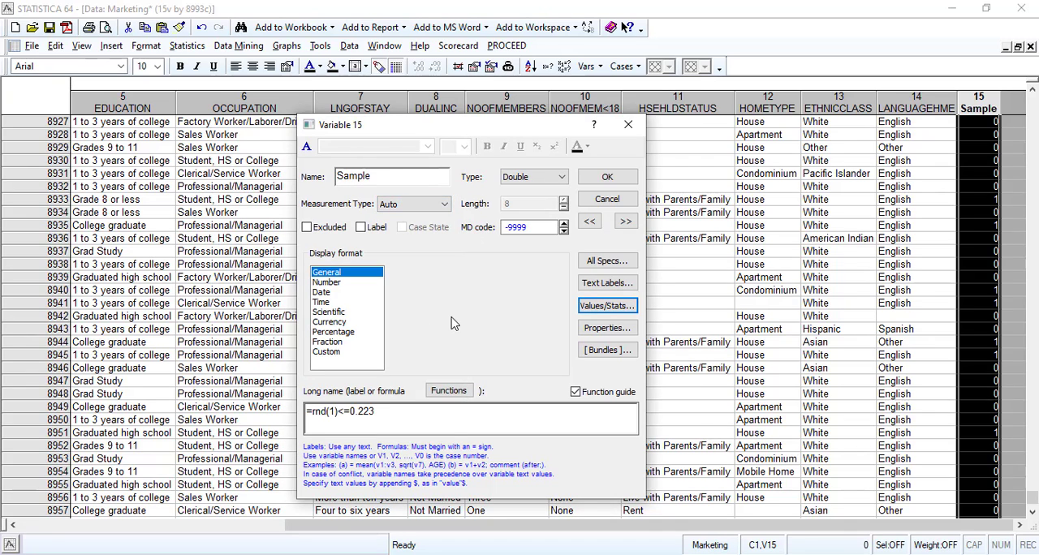
In the specifications of all variables, fill MARSTATUS's missing data code 101 down through HSEHLDSTATUS.
click(597, 268)
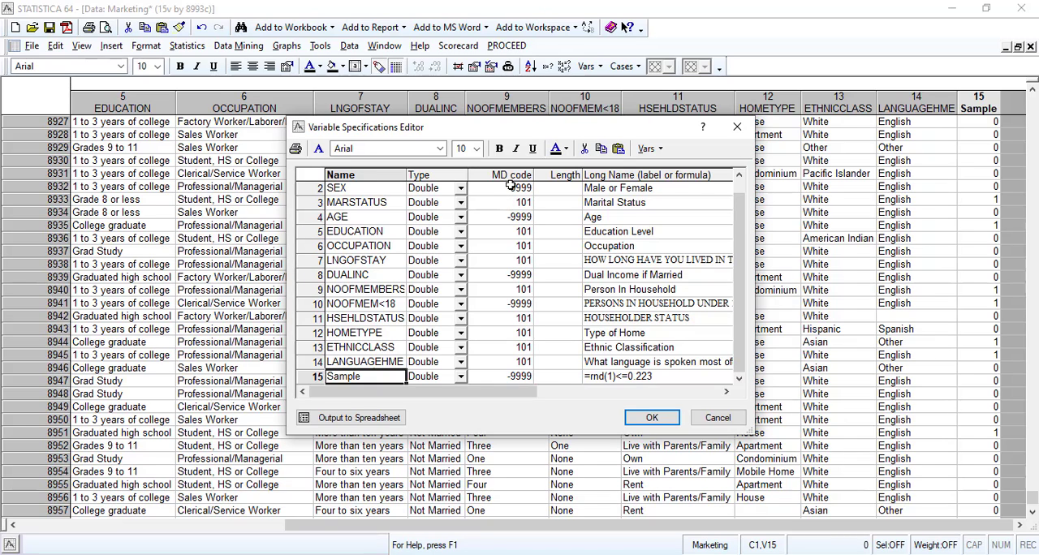
click(510, 188)
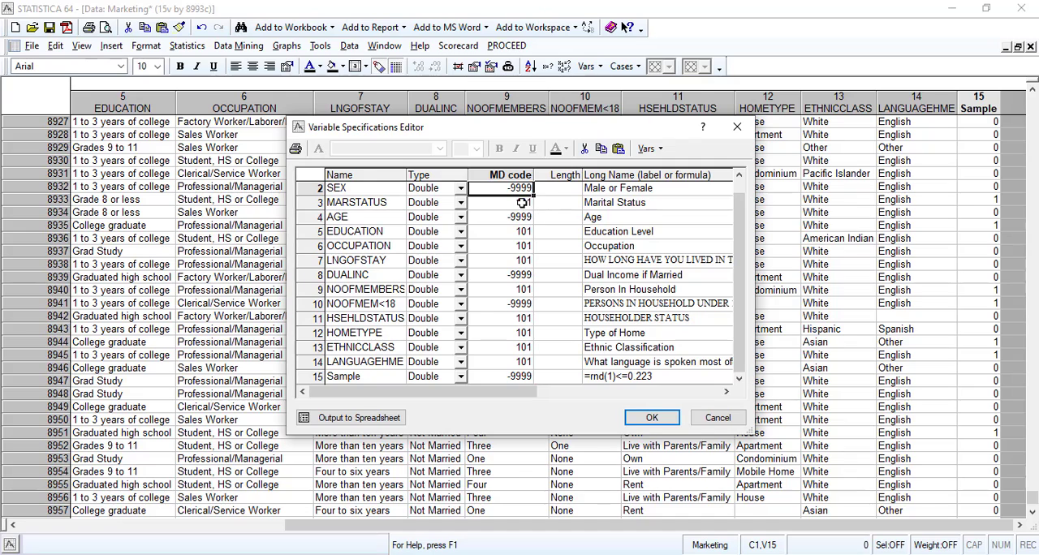
click(527, 204)
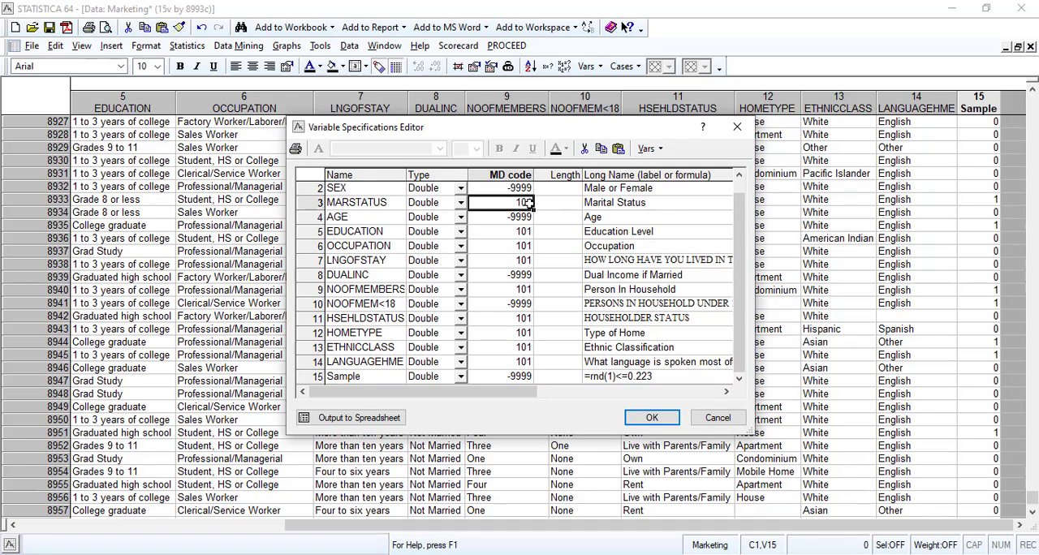
drag(533, 209, 539, 314)
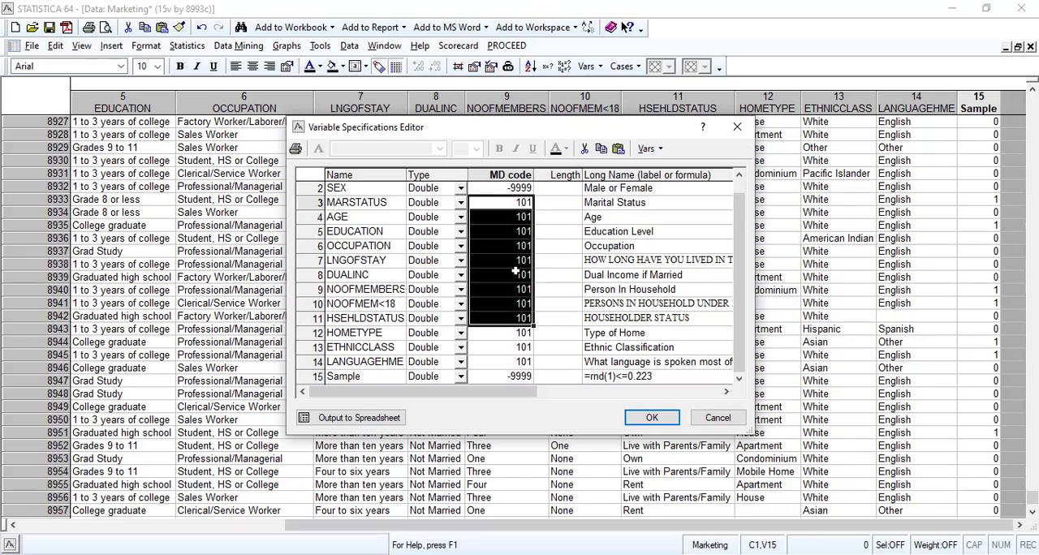
drag(533, 327, 438, 397)
click(631, 288)
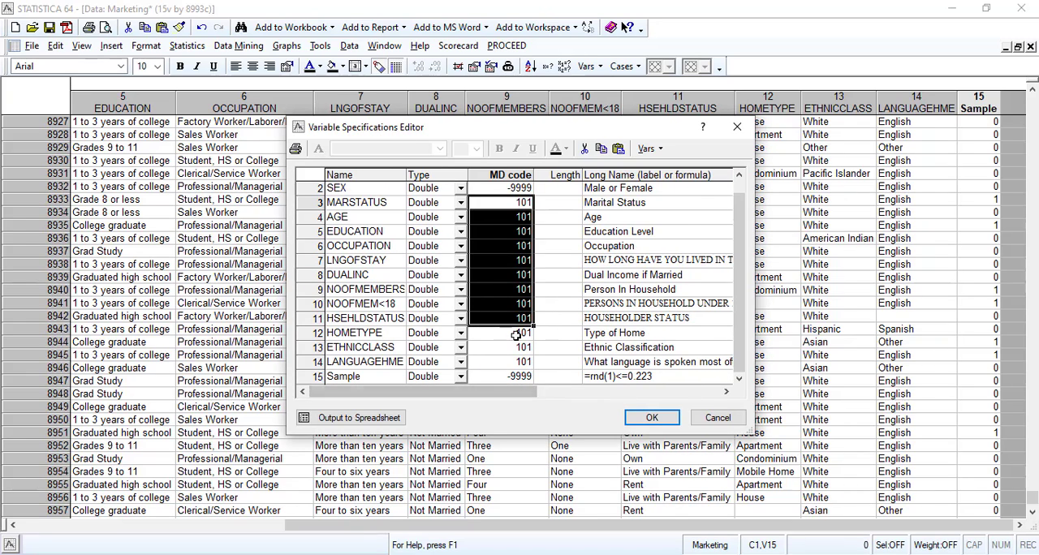
Fill the missing data code 101 from LANGUAGEHME down to the Sample variable.
click(521, 377)
click(522, 363)
drag(535, 368, 536, 376)
click(521, 319)
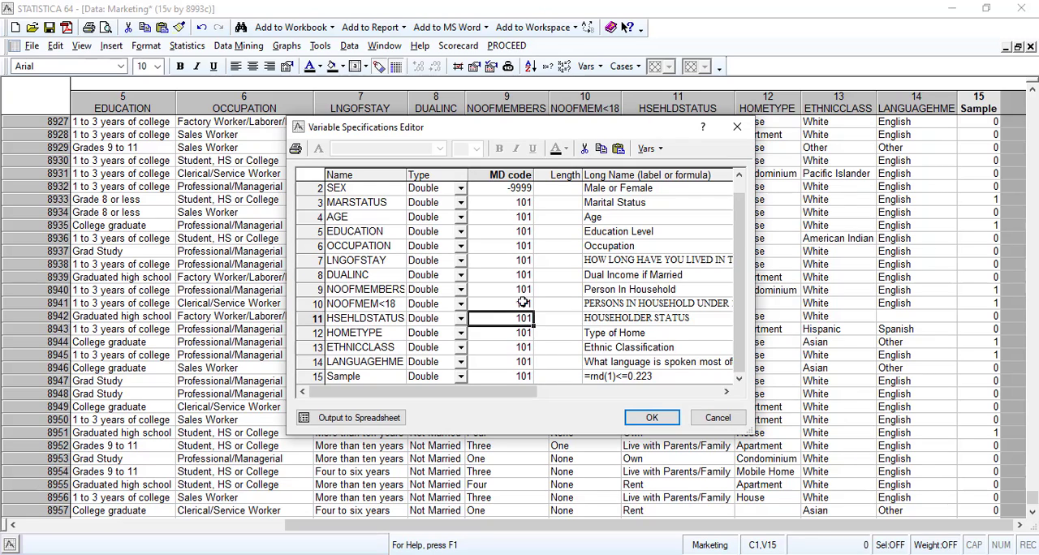
Set the missing data code of the SEX variable to 101.
click(523, 188)
text(1)
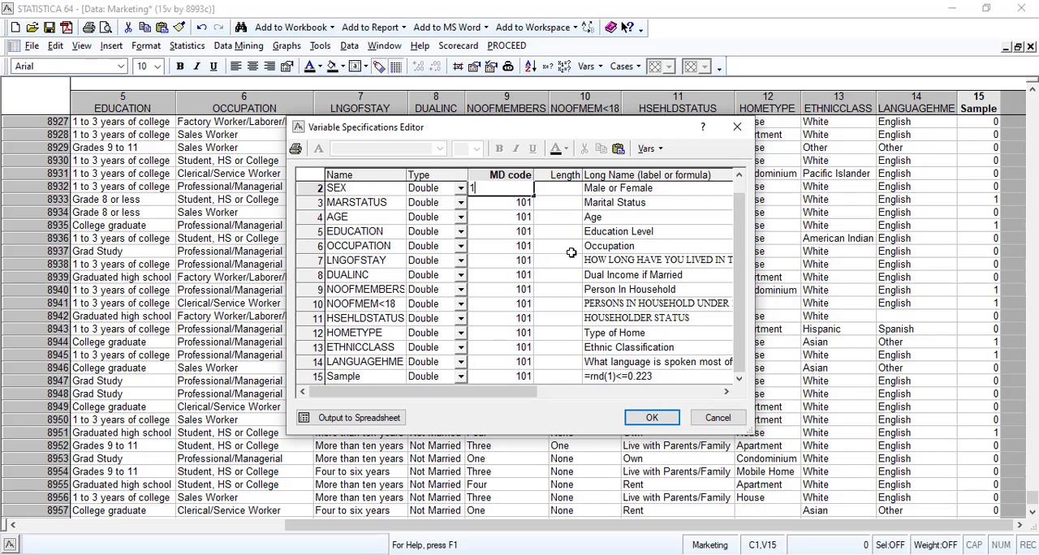
text(01)
key(Return)
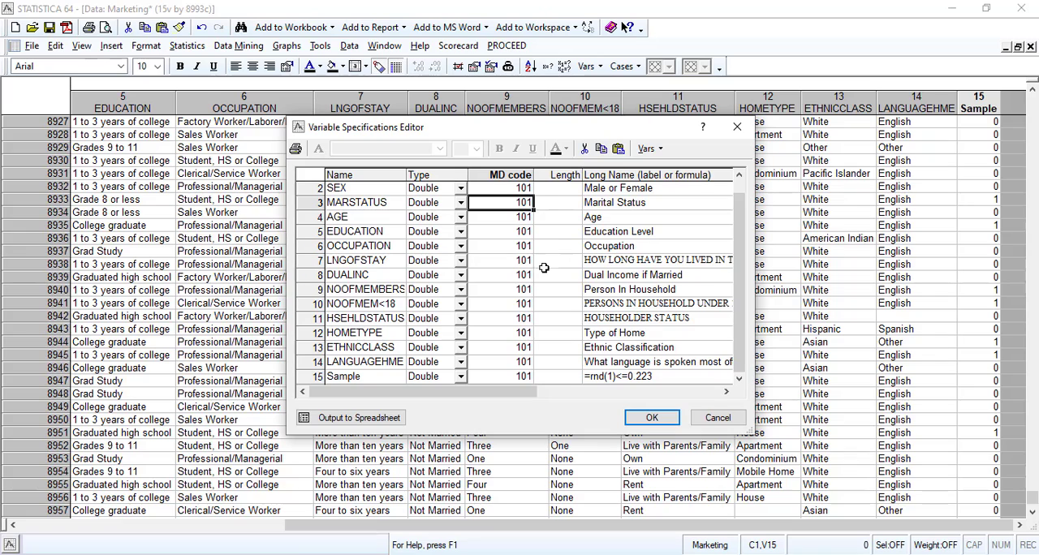
Review the missing data codes of all variables in a widened specifications editor and apply the changes.
click(499, 177)
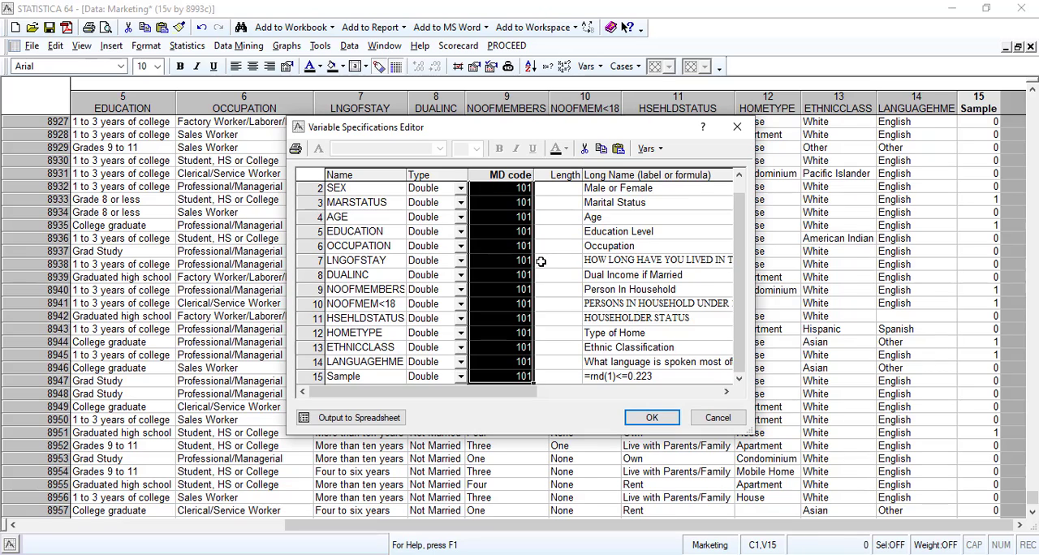
drag(736, 274, 747, 219)
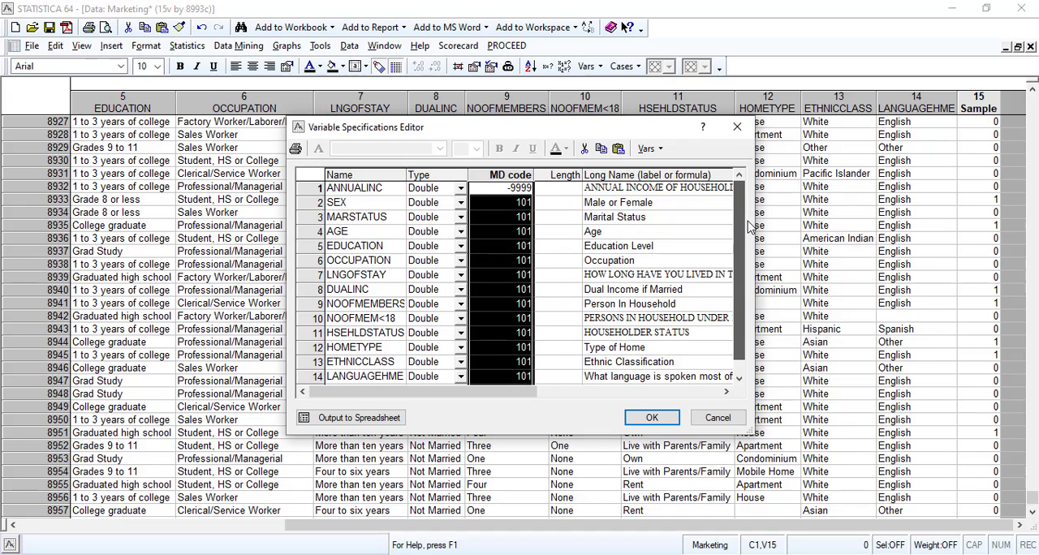
drag(753, 238, 924, 250)
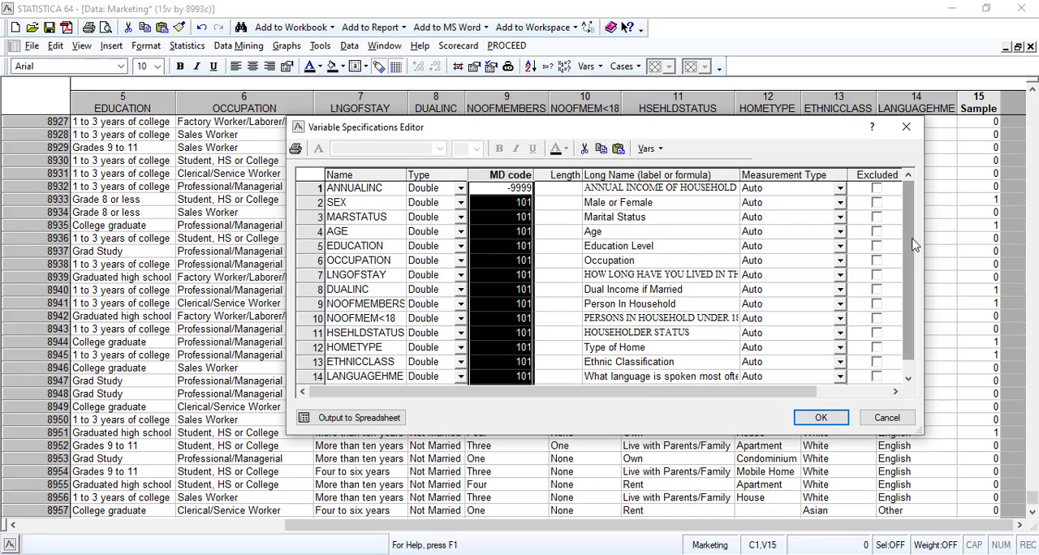
scroll(914, 244, down, 1)
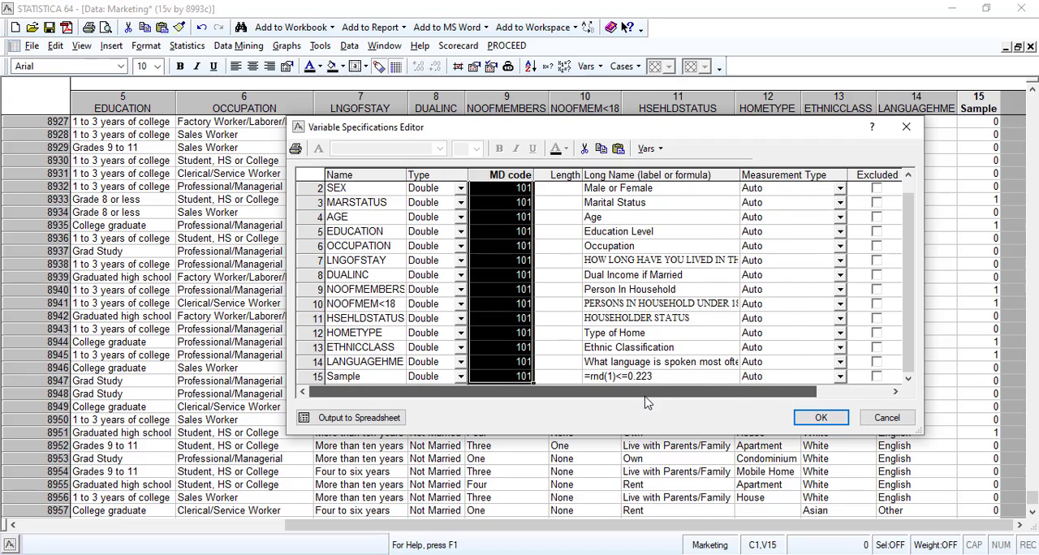
click(818, 417)
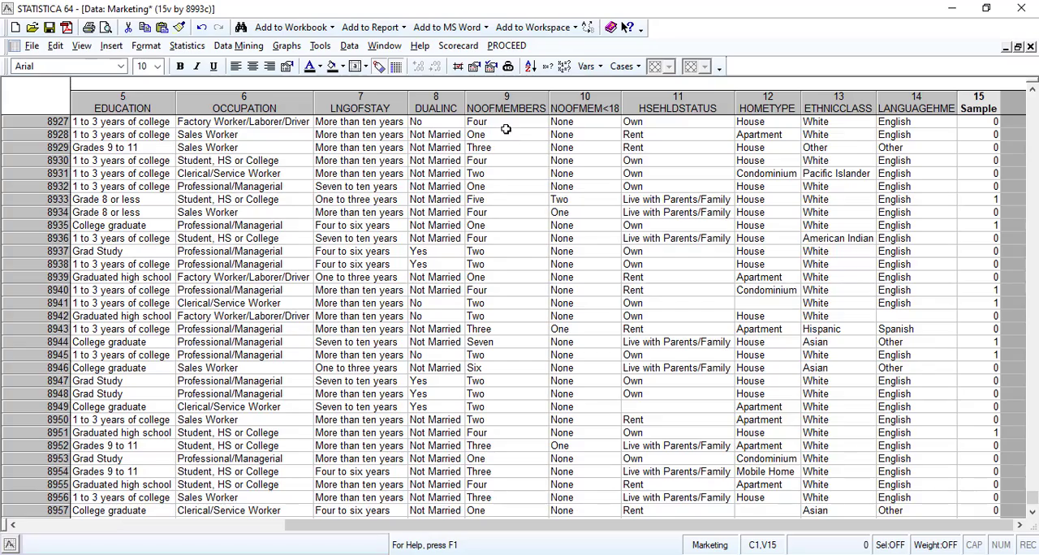
Examine the first rows of the data sheet for blank cells, especially in LANGUAGEHME, and inspect entries in LNGOFSTAY and DUALINC.
scroll(536, 213, up, 7)
scroll(536, 213, up, 20)
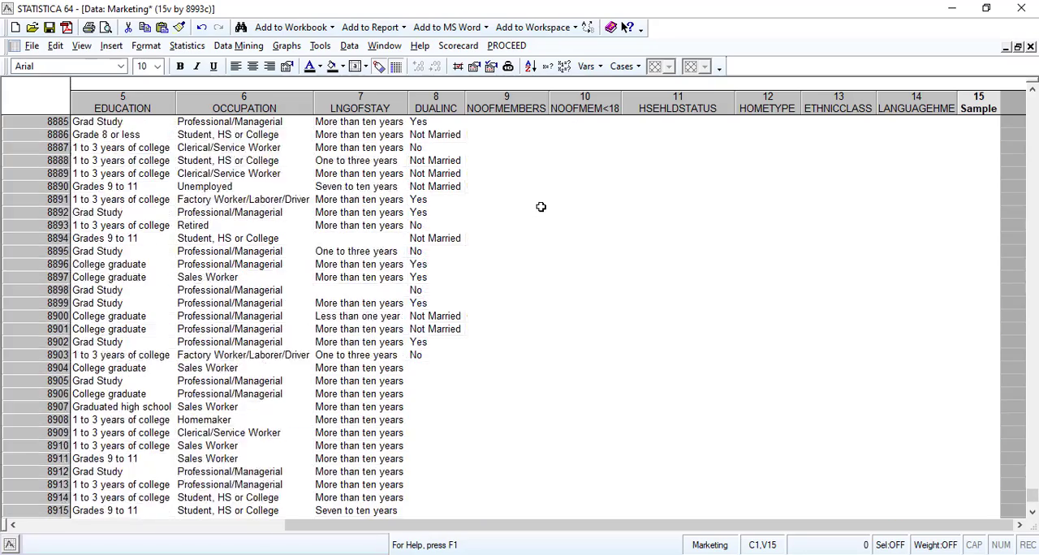
drag(1033, 504, 975, 79)
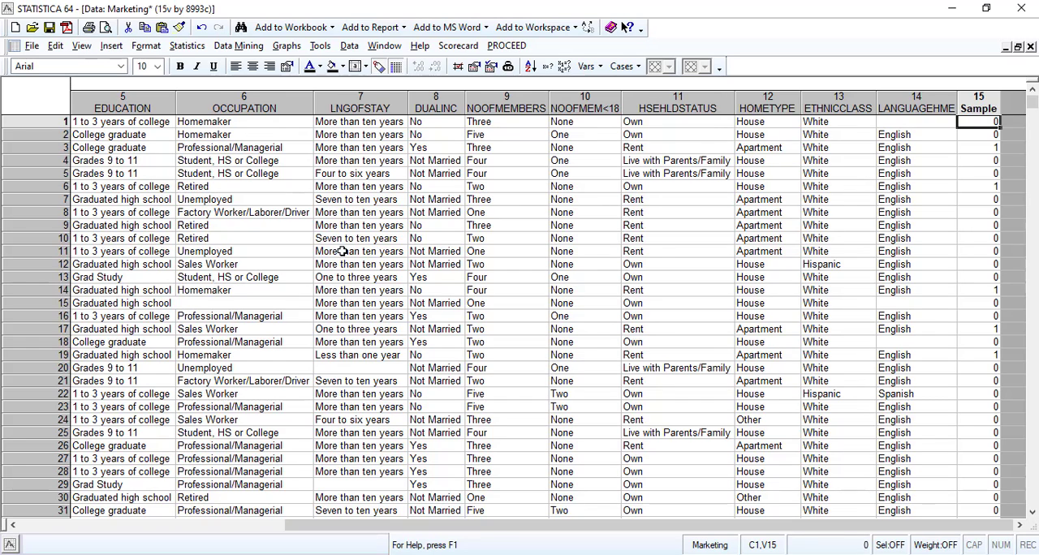
scroll(942, 243, down, 3)
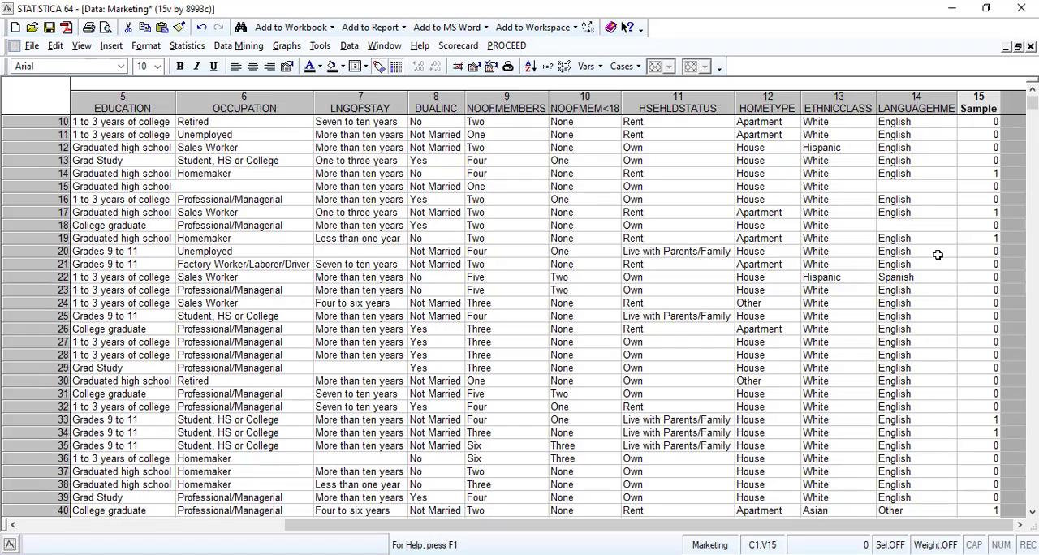
click(899, 224)
scroll(909, 256, down, 4)
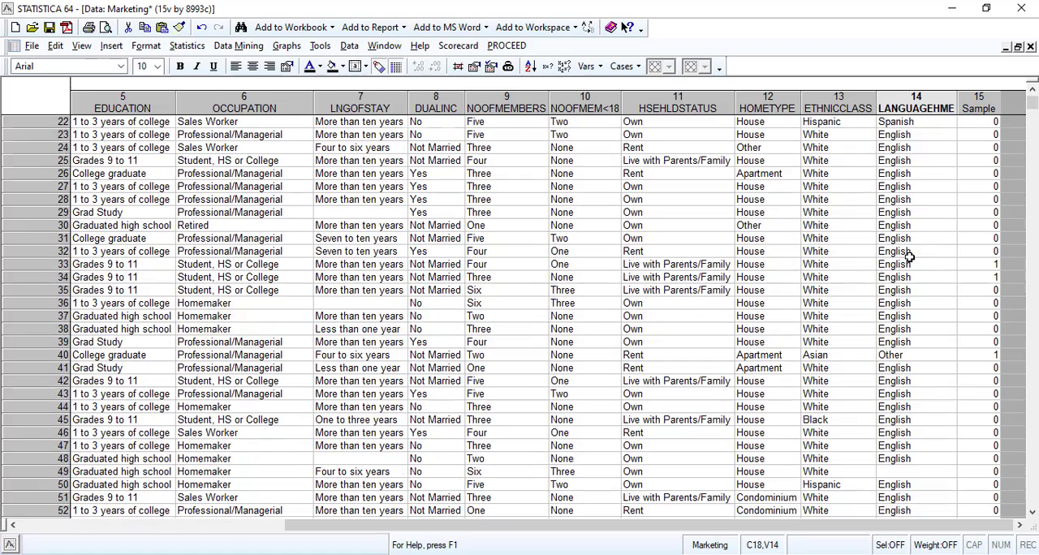
scroll(909, 257, up, 7)
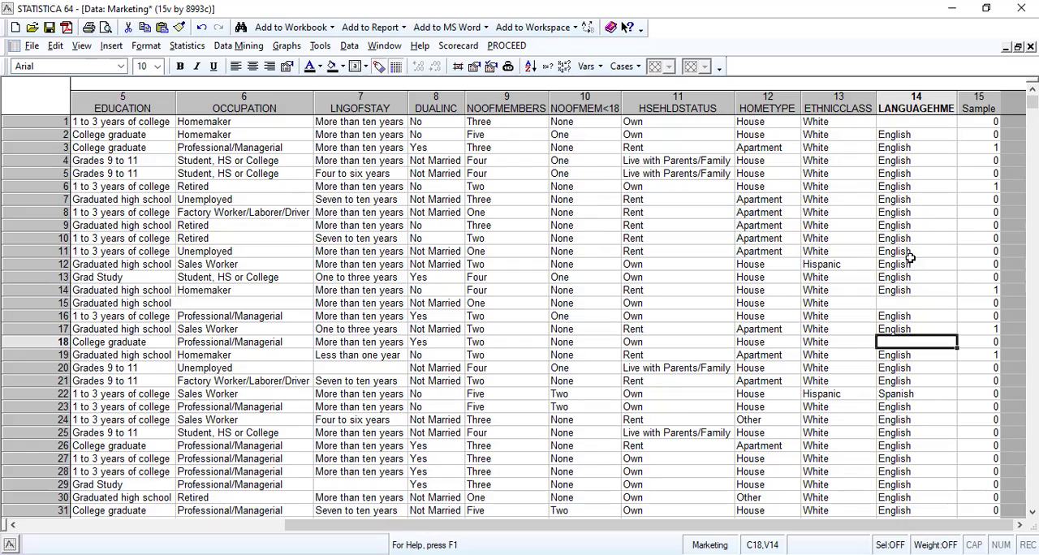
click(896, 122)
scroll(901, 292, down, 7)
scroll(911, 306, up, 7)
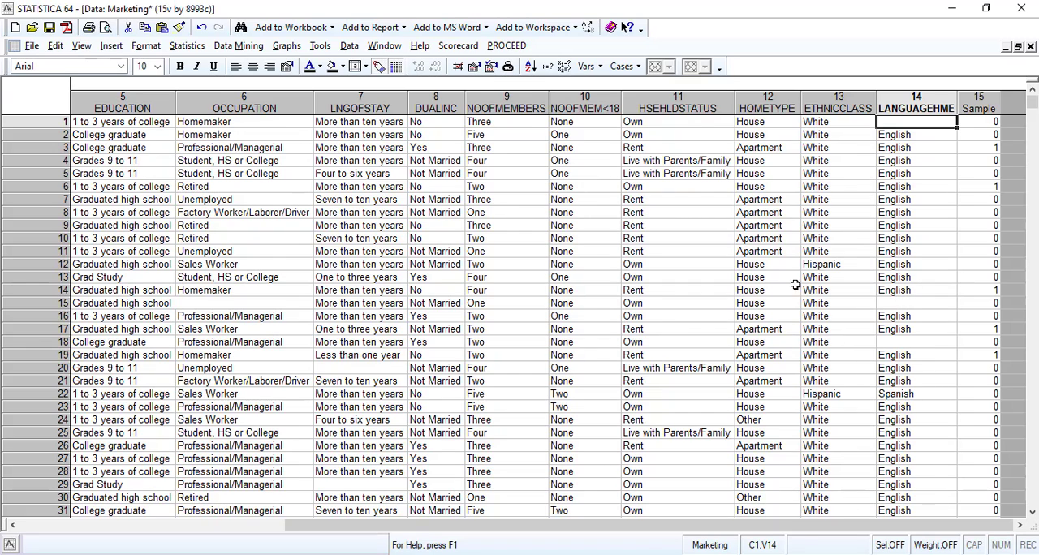
click(364, 240)
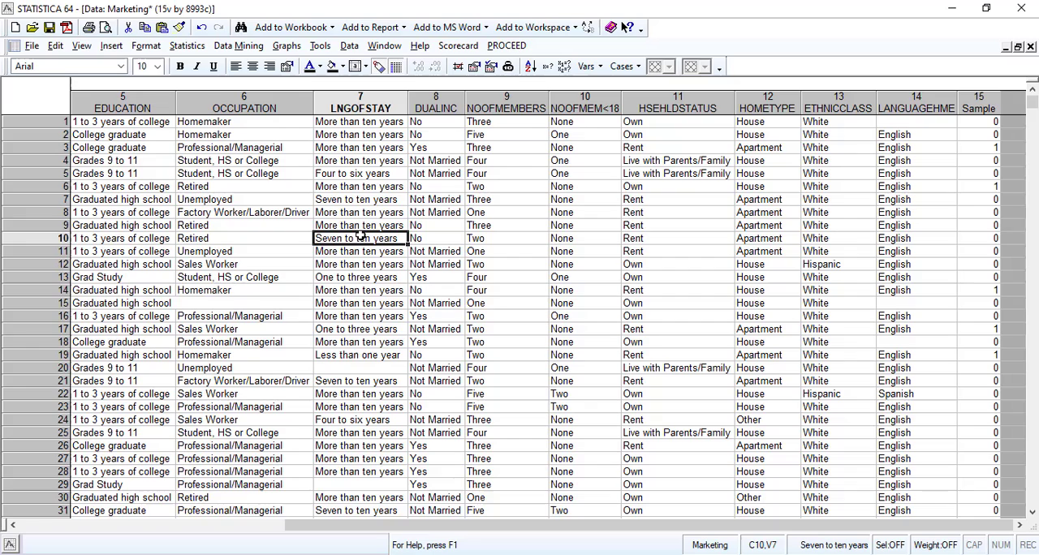
click(428, 213)
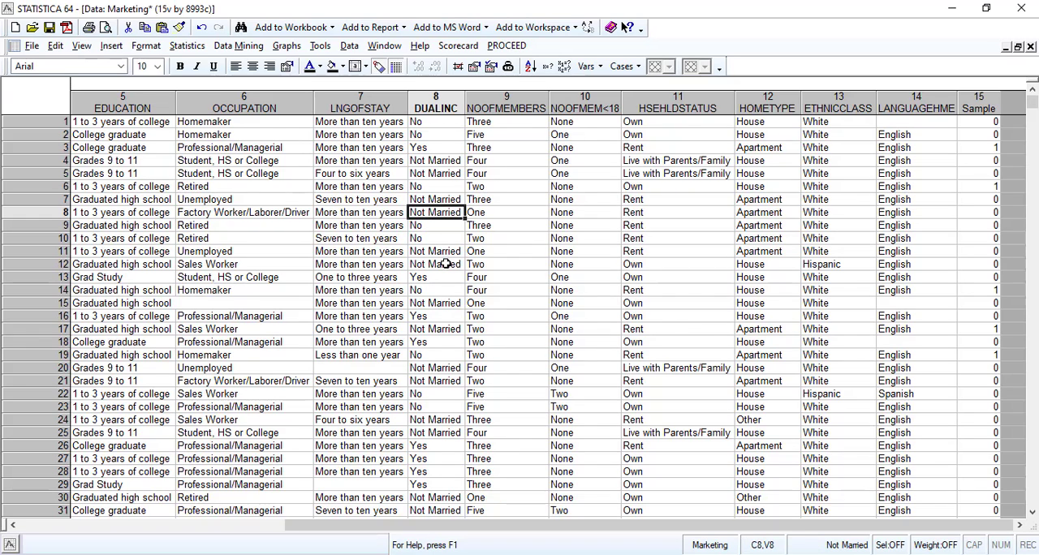